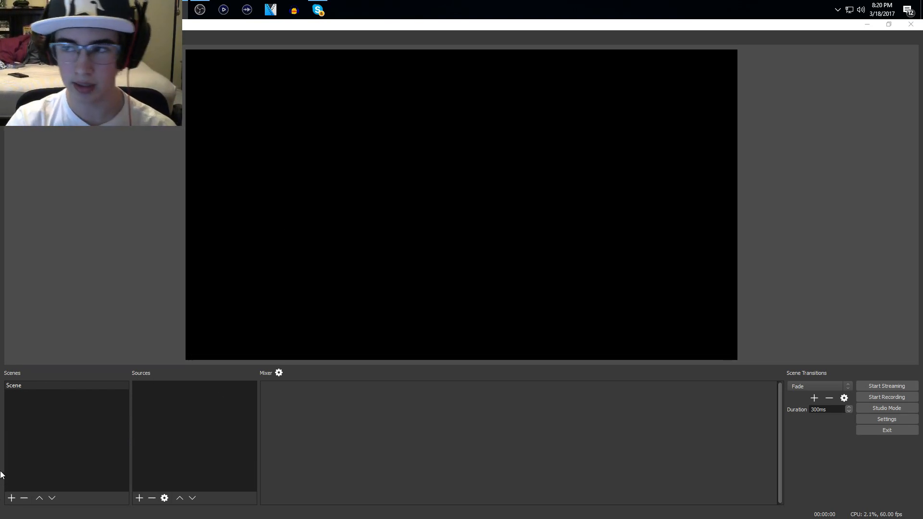
# - Switch to the Untitled scene collection, view its BO3 Main and close up scenes, and return to the empty collection
pyautogui.click(98, 37)
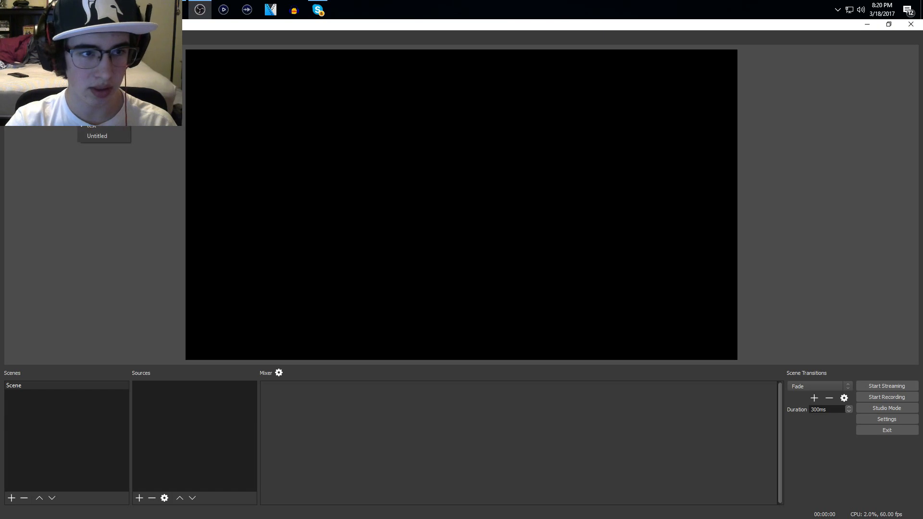
pyautogui.click(98, 135)
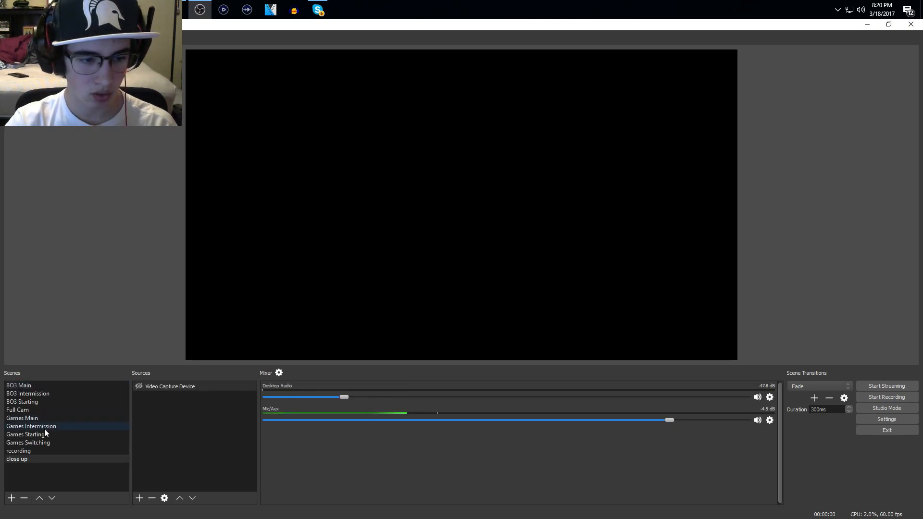
pyautogui.click(30, 385)
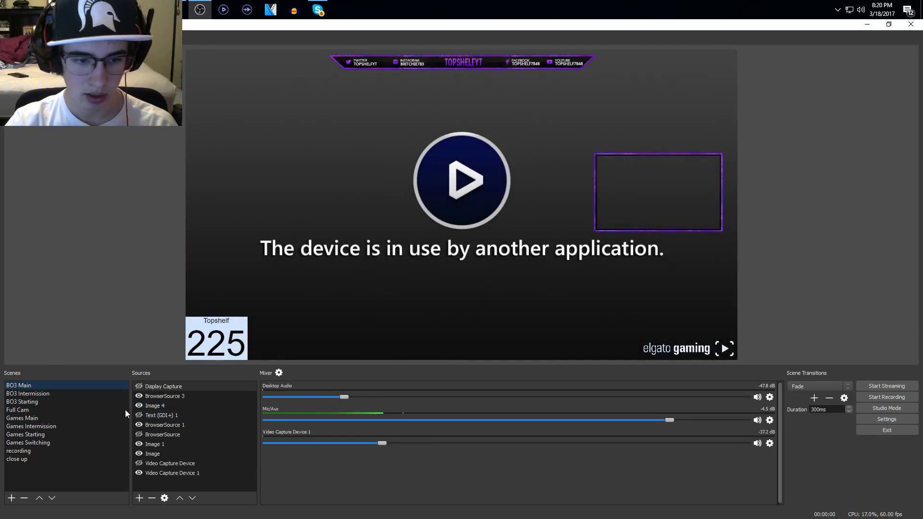
pyautogui.click(18, 459)
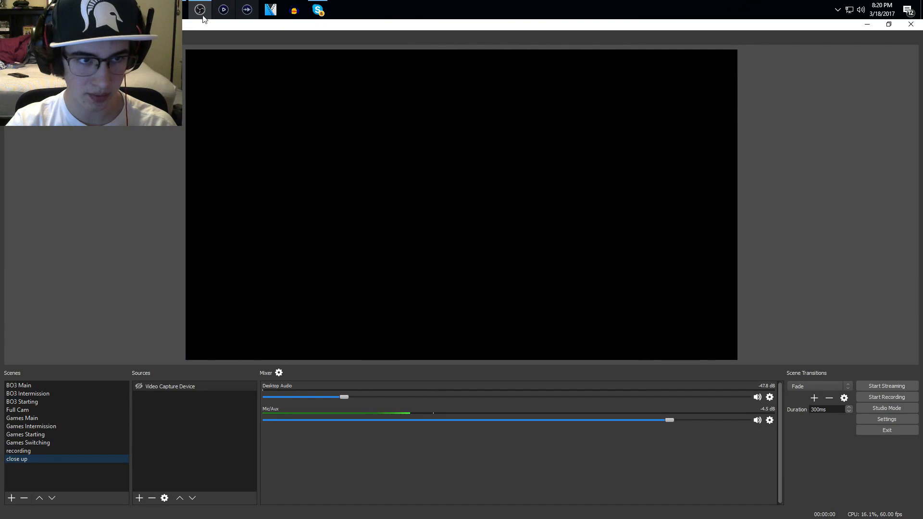
pyautogui.click(99, 36)
pyautogui.click(102, 119)
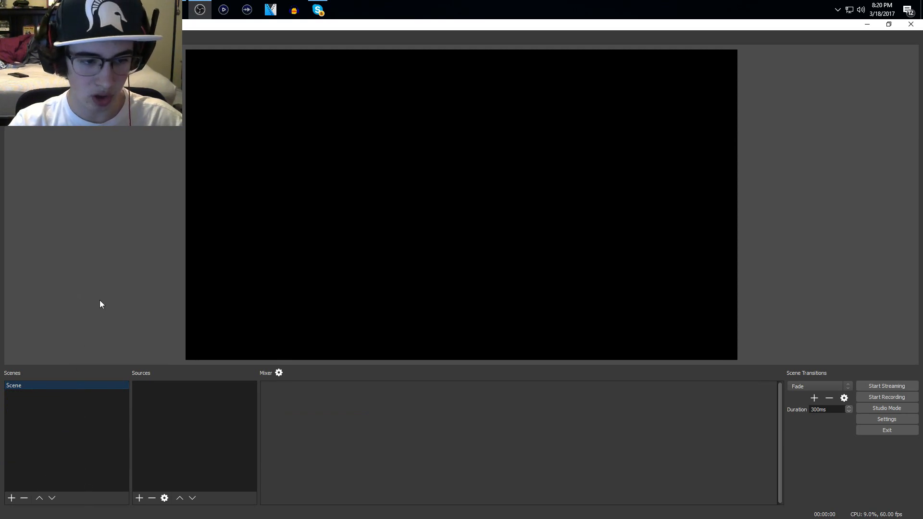
# - Open the program settings, move the dialog beside the webcam picture, and enlarge it to fill the remaining screen
pyautogui.click(872, 417)
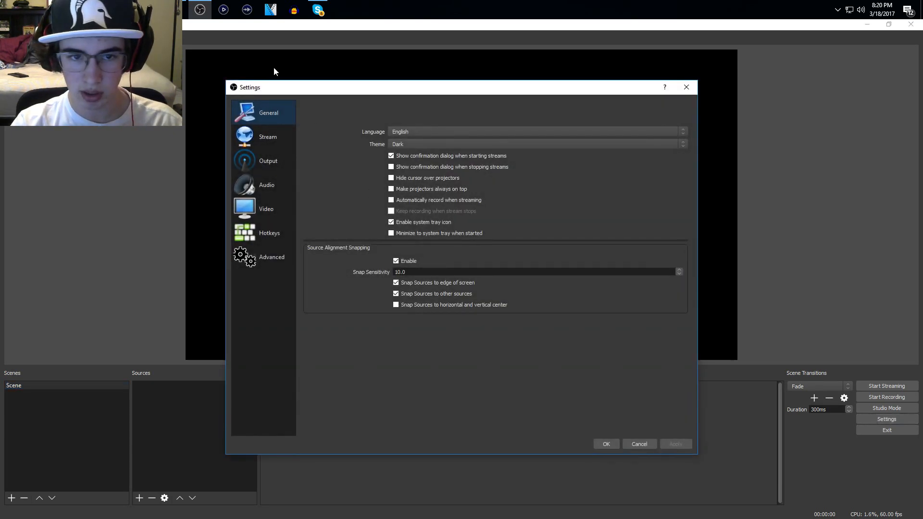
pyautogui.moveTo(324, 87); pyautogui.dragTo(280, 26)
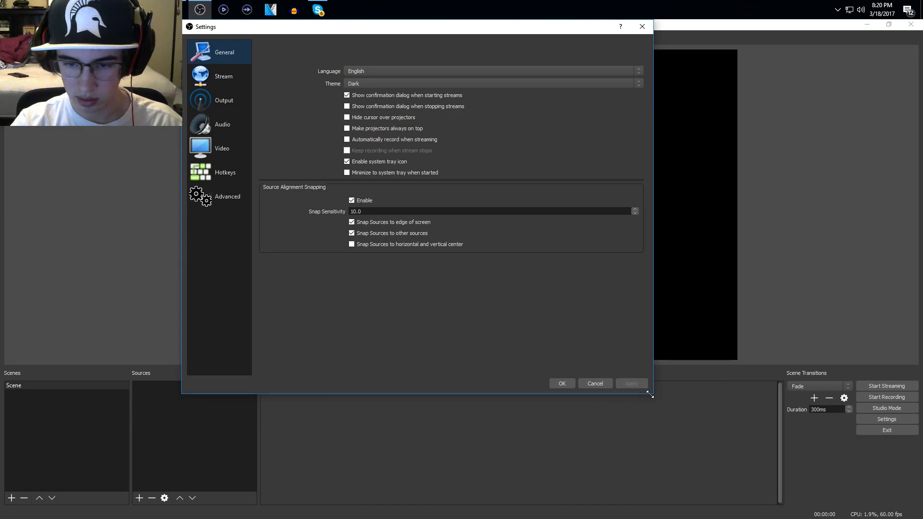
pyautogui.moveTo(652, 394); pyautogui.dragTo(917, 517)
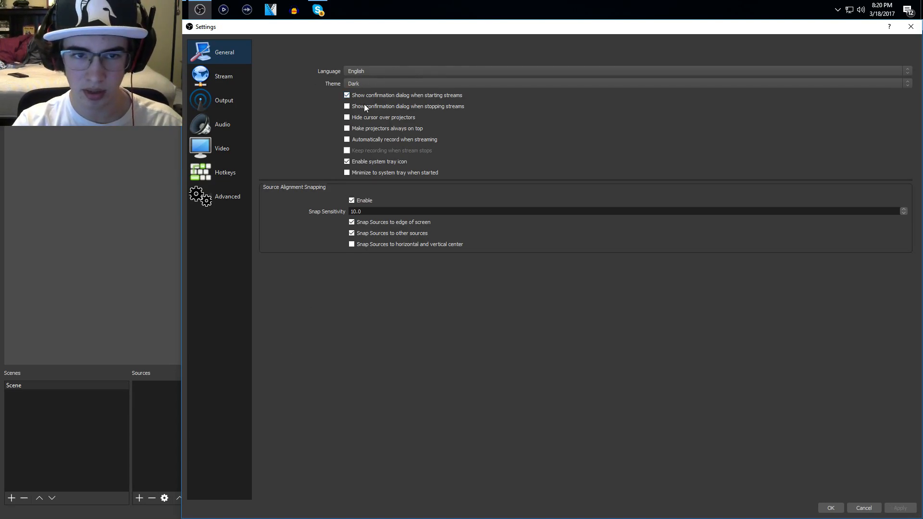
# - Try the Default interface theme and return to the Dark theme
pyautogui.click(400, 84)
pyautogui.click(393, 97)
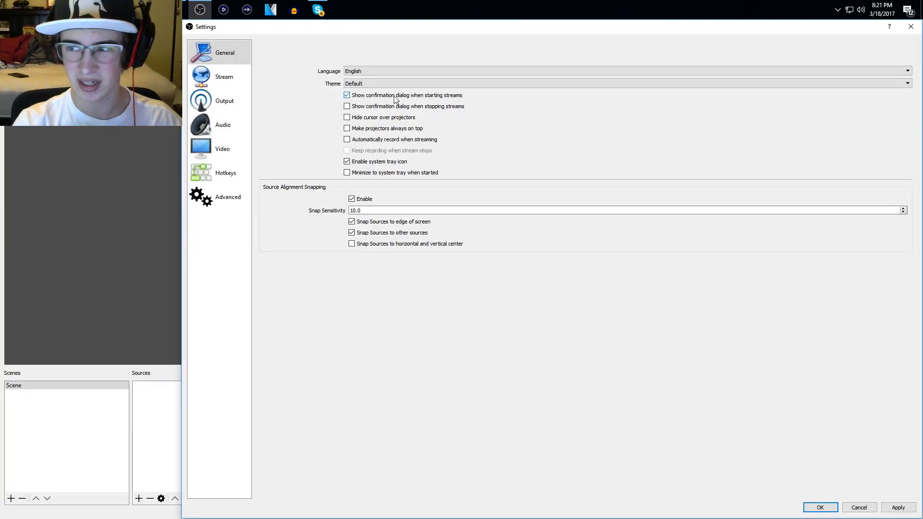
pyautogui.click(371, 83)
pyautogui.click(353, 92)
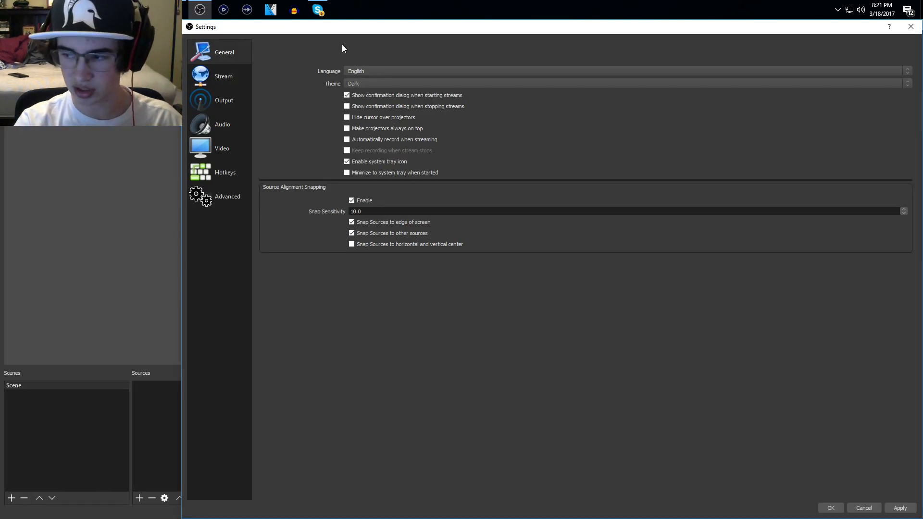
# - Select YouTube / YouTube Gaming as the streaming service in the stream settings
pyautogui.click(226, 75)
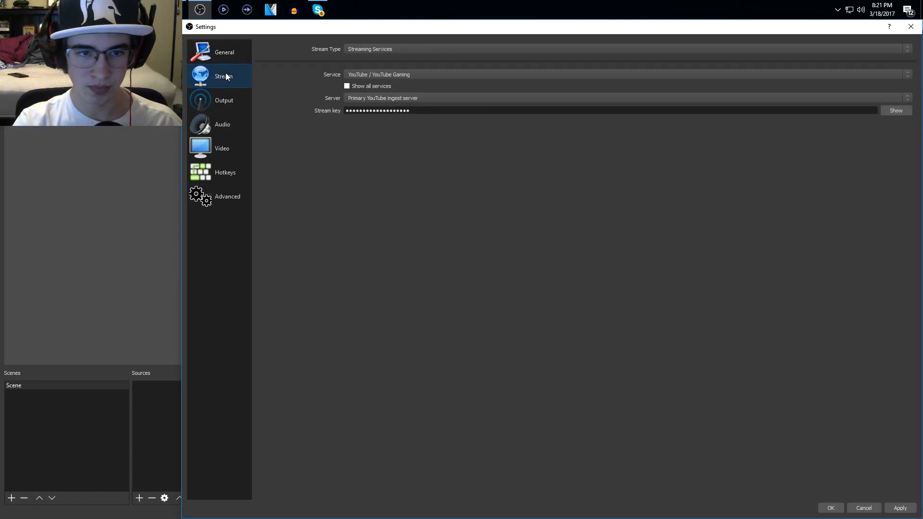
pyautogui.click(380, 74)
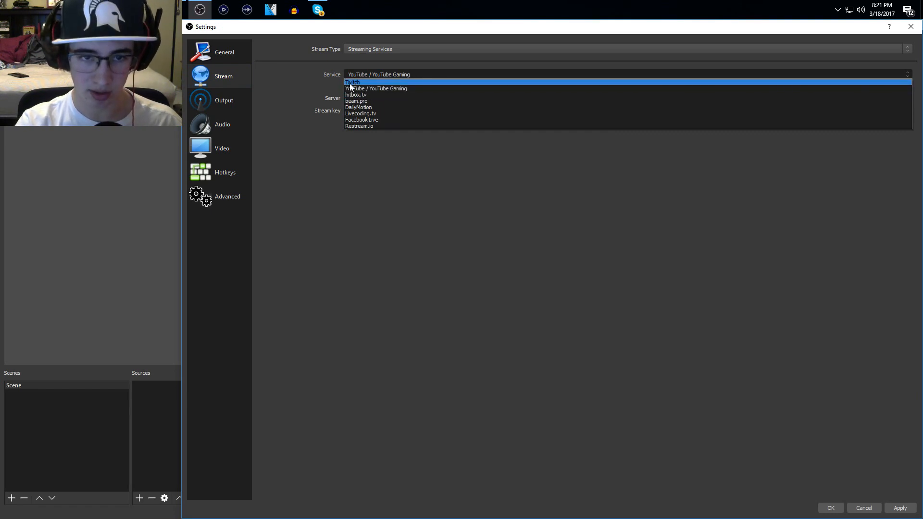
pyautogui.click(365, 88)
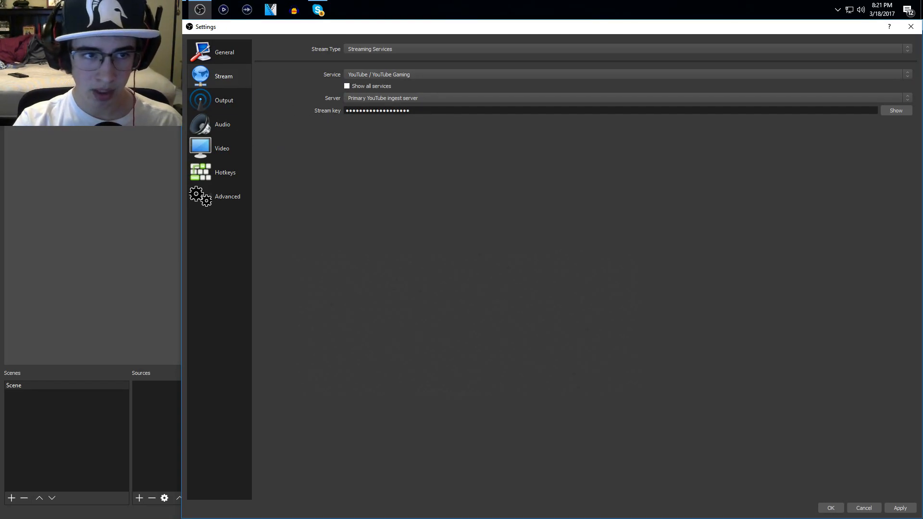
# - Switch to the web browser, open Twitch, and go to the channel dashboard's settings page with the Stream Key entry
pyautogui.click(153, 9)
pyautogui.write('twitch')
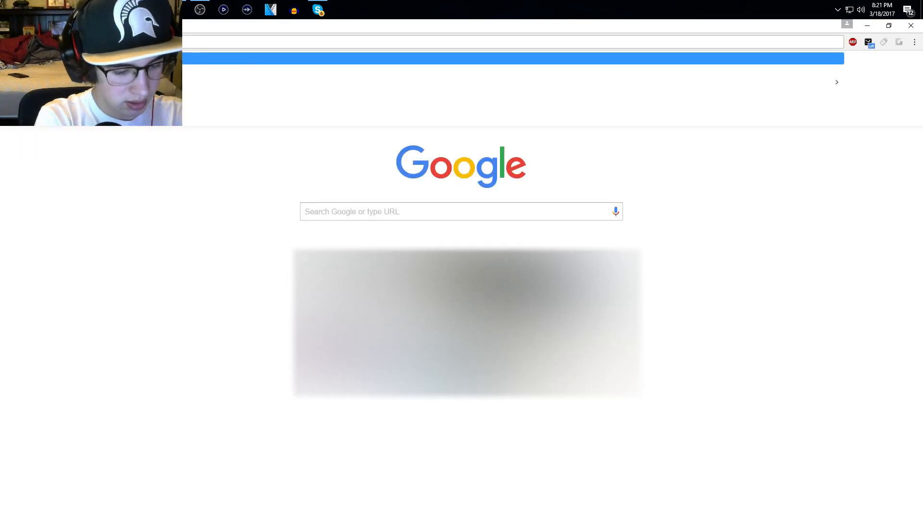
pyautogui.press('Return')
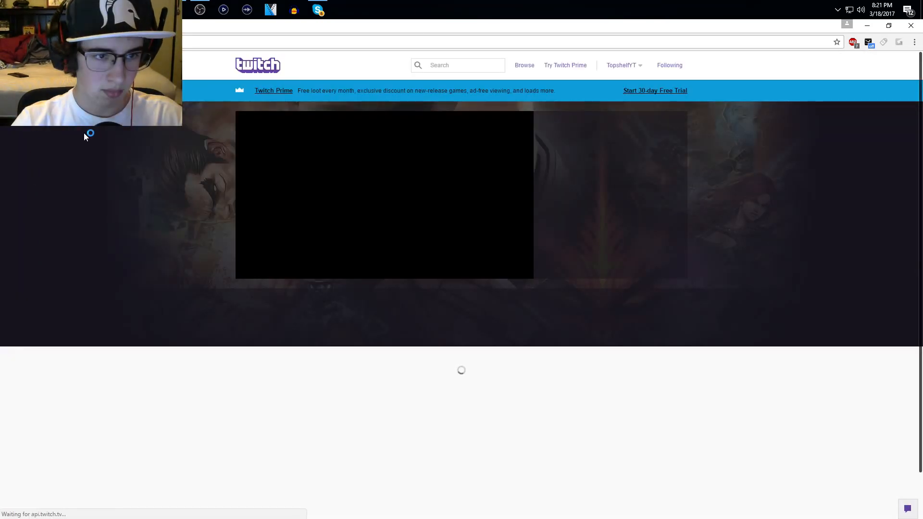
pyautogui.click(617, 66)
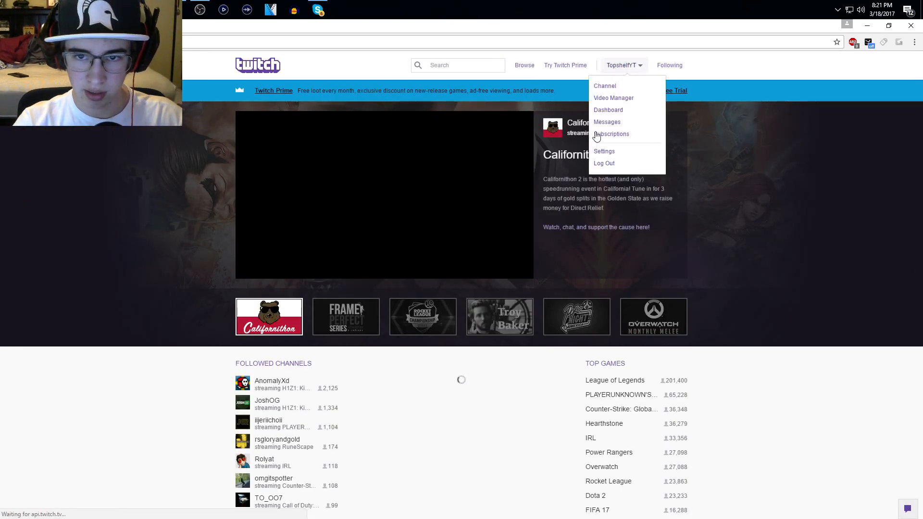
pyautogui.click(614, 114)
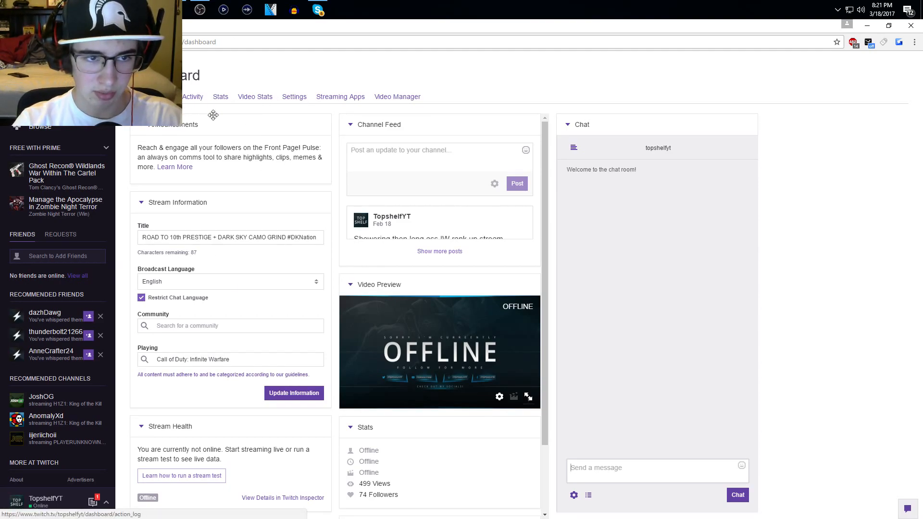
pyautogui.click(296, 101)
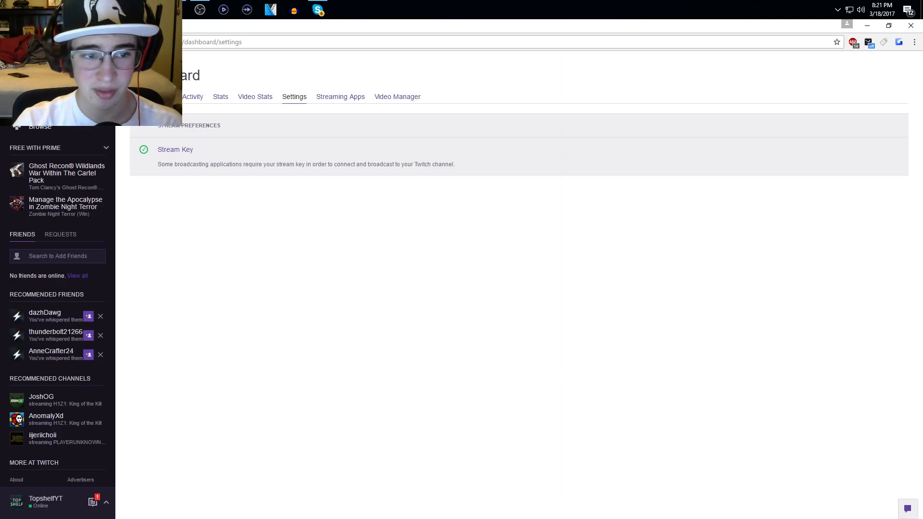
# - Return to OBS, look through the available streaming services, and view the output settings for streaming
pyautogui.click(200, 9)
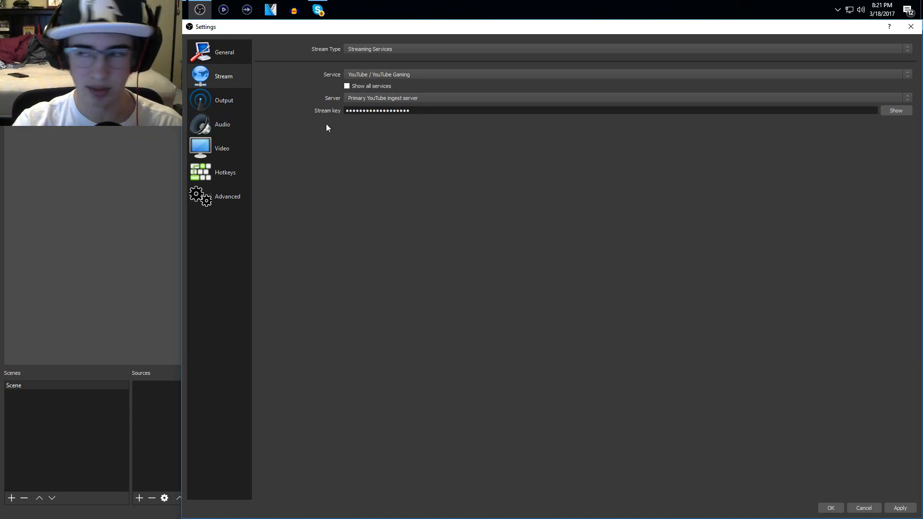
pyautogui.click(380, 76)
pyautogui.click(330, 236)
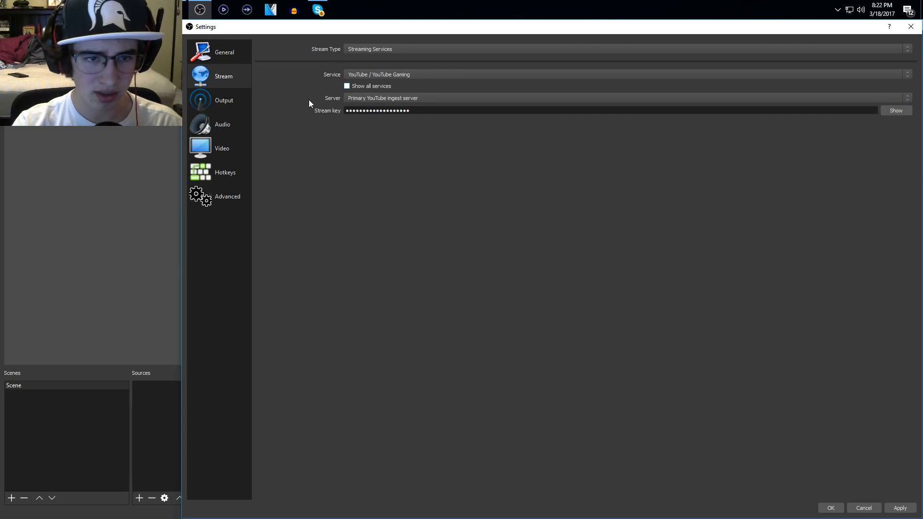
pyautogui.click(211, 109)
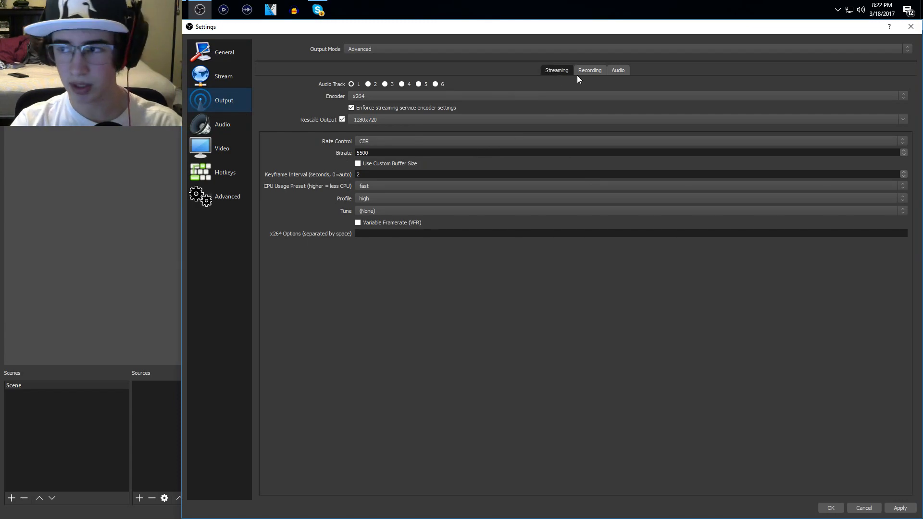
# - Set the Mic/Auxiliary Audio Device to Microphone (5- AT2020USB+) and the Desktop Audio Device to Speakers (Realtek High Definition Audio)
pyautogui.click(230, 129)
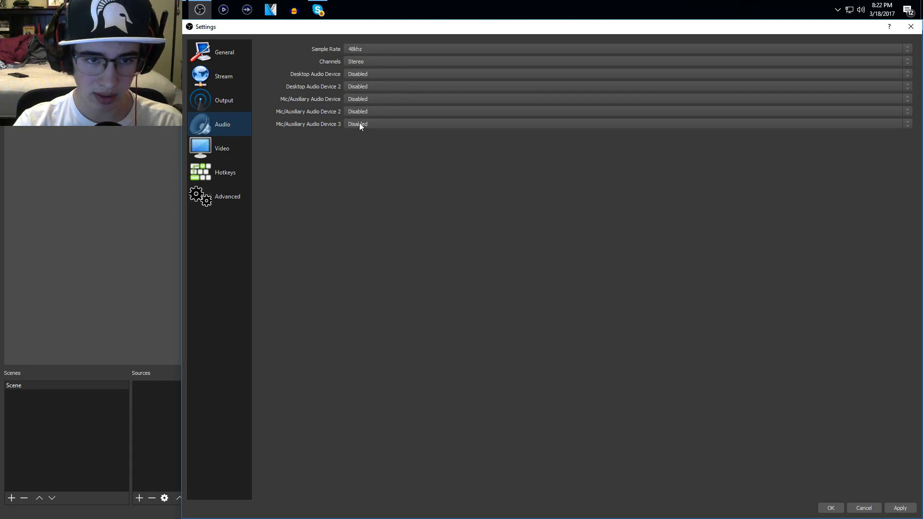
pyautogui.click(367, 99)
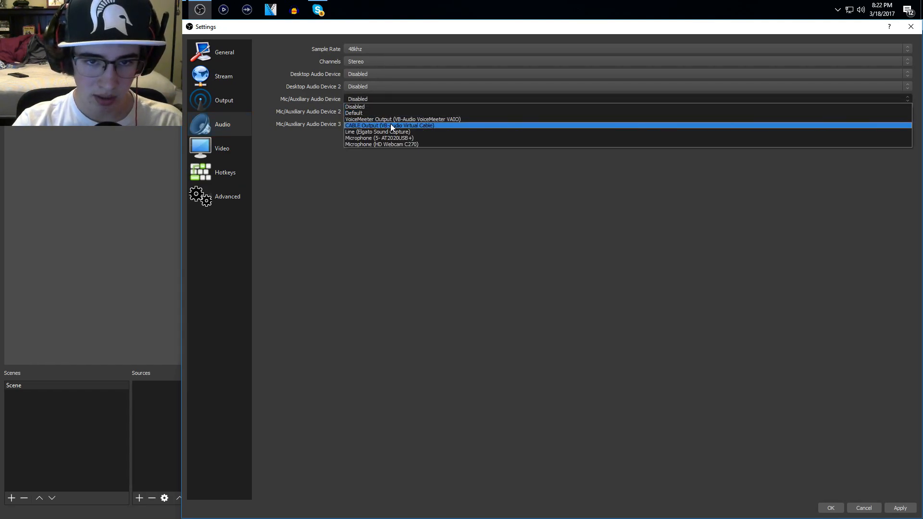
pyautogui.click(392, 138)
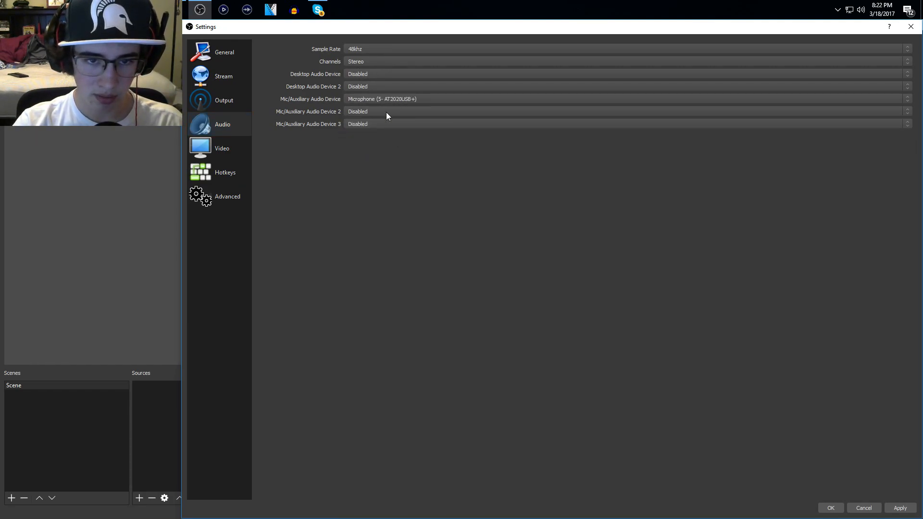
pyautogui.click(359, 76)
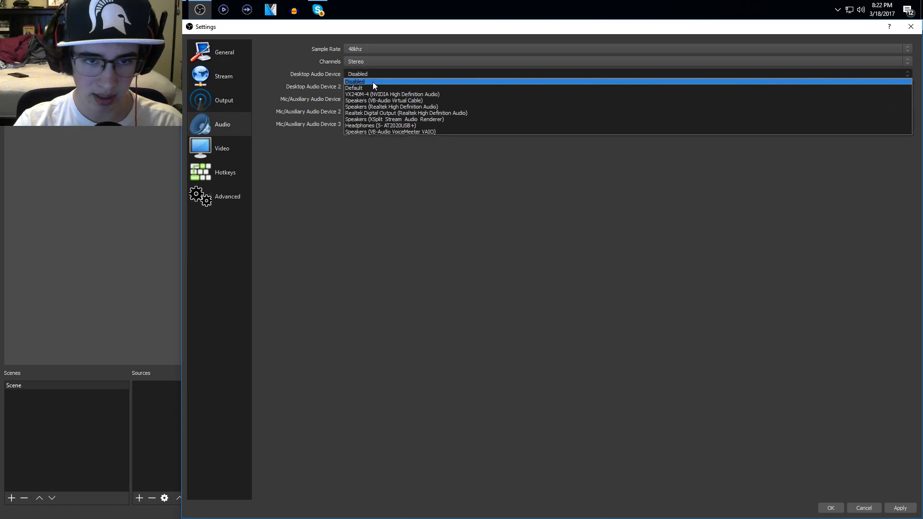
pyautogui.click(391, 107)
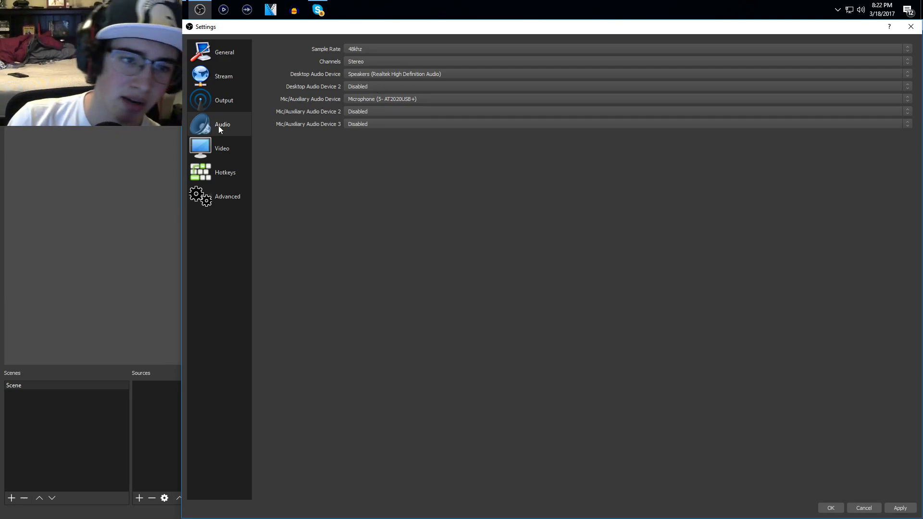
# - Set the video base (canvas) resolution to 1920x1080 and the output (scaled) resolution to 1280x720
pyautogui.click(217, 148)
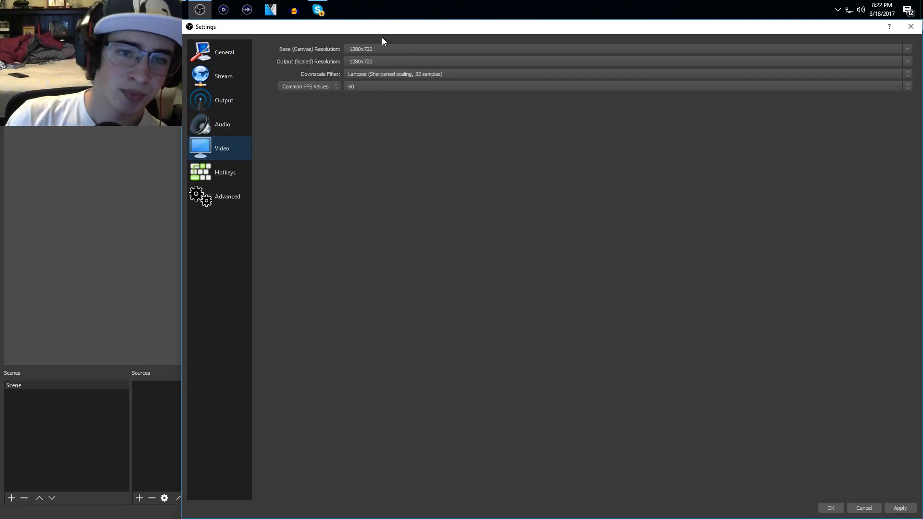
pyautogui.click(910, 48)
pyautogui.click(364, 57)
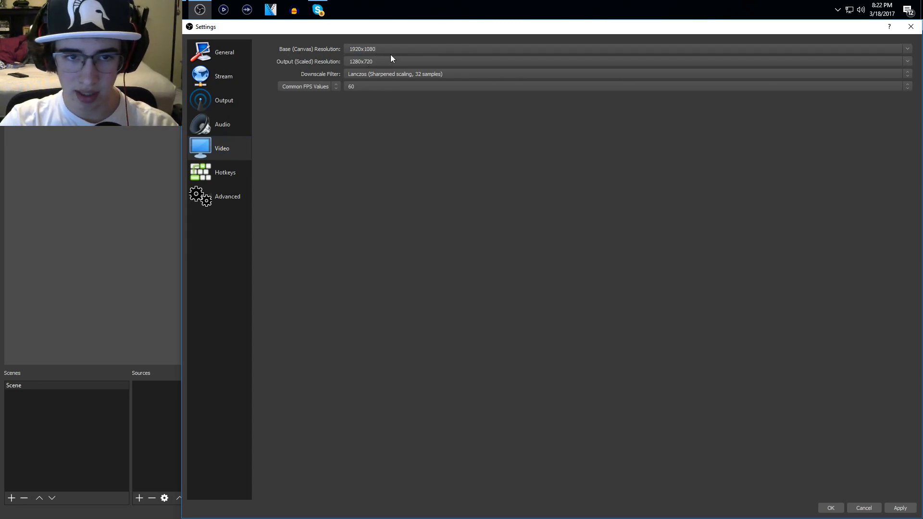
pyautogui.click(364, 61)
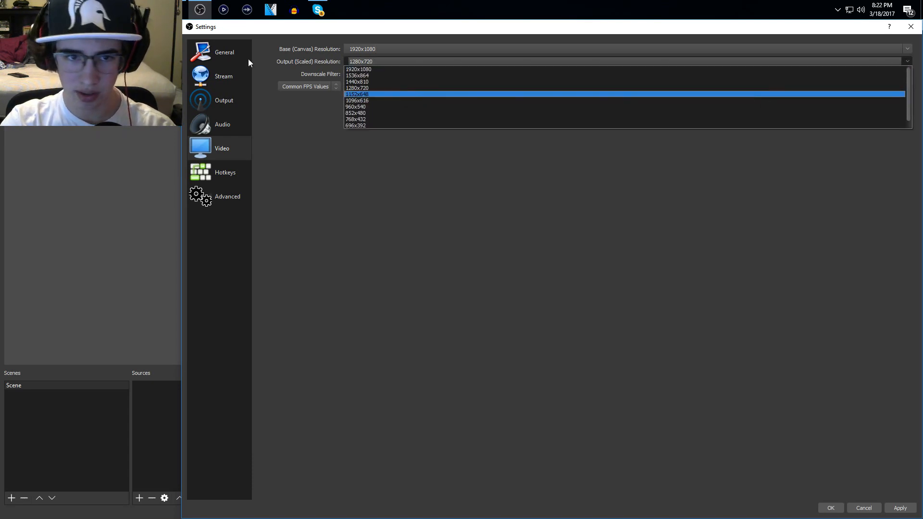
pyautogui.click(364, 70)
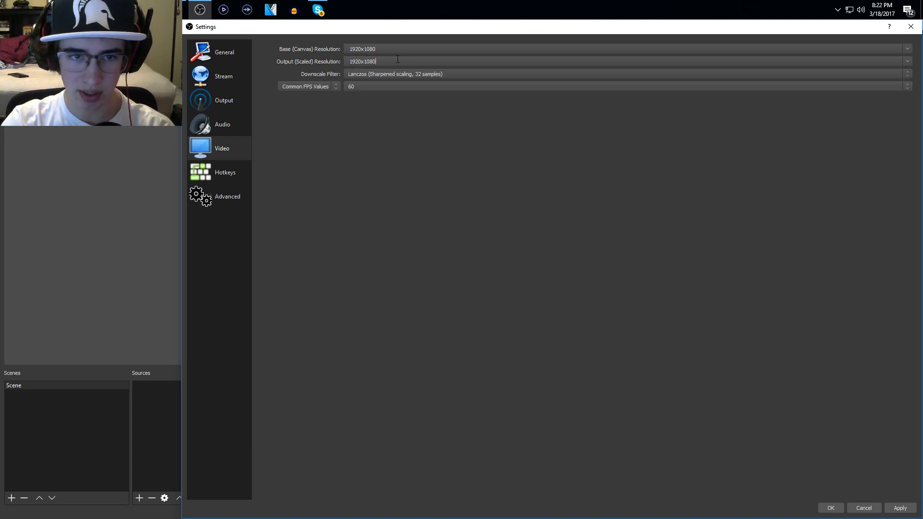
pyautogui.click(907, 61)
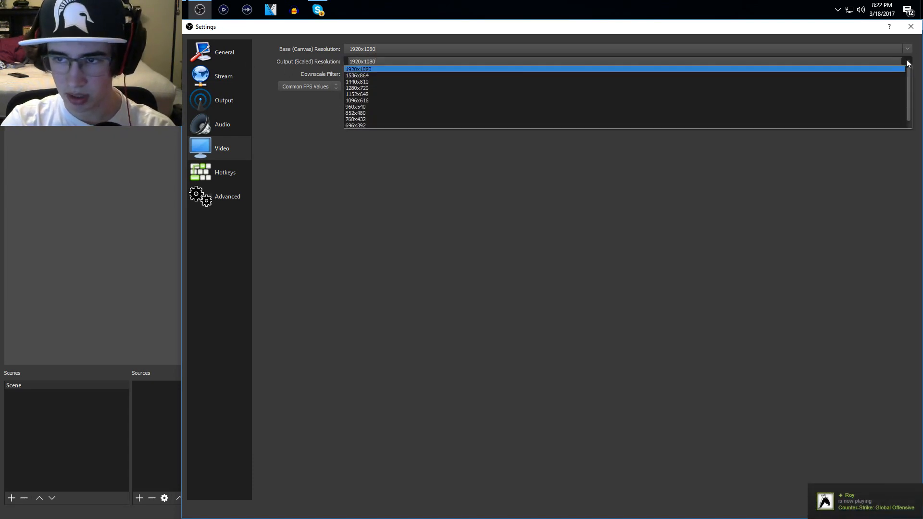
pyautogui.click(365, 90)
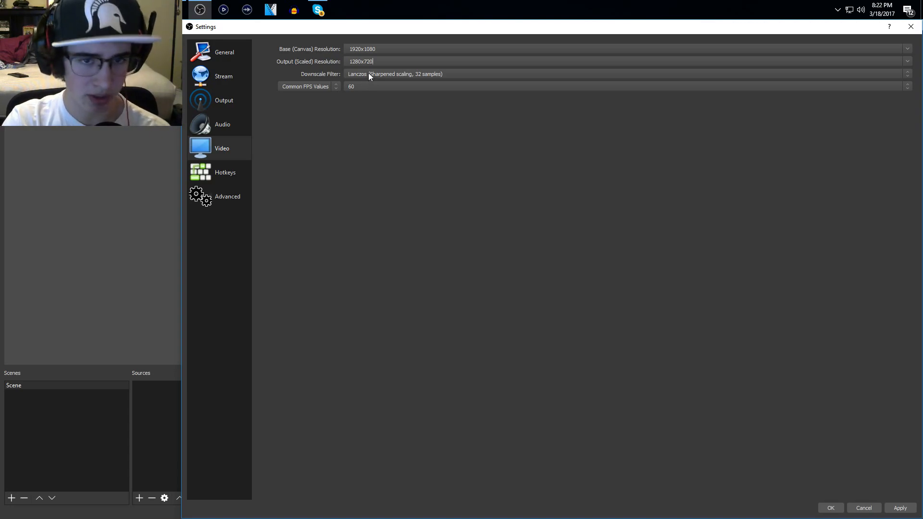
# - Set the video downscale filter to Lanczos (Sharpened scaling, 32 samples) and look through the common FPS values, keeping 60
pyautogui.click(393, 75)
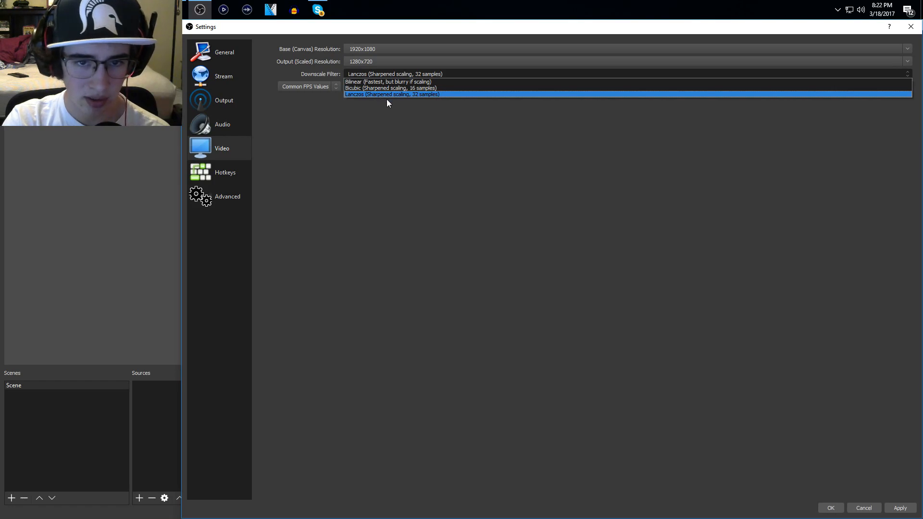
pyautogui.click(386, 98)
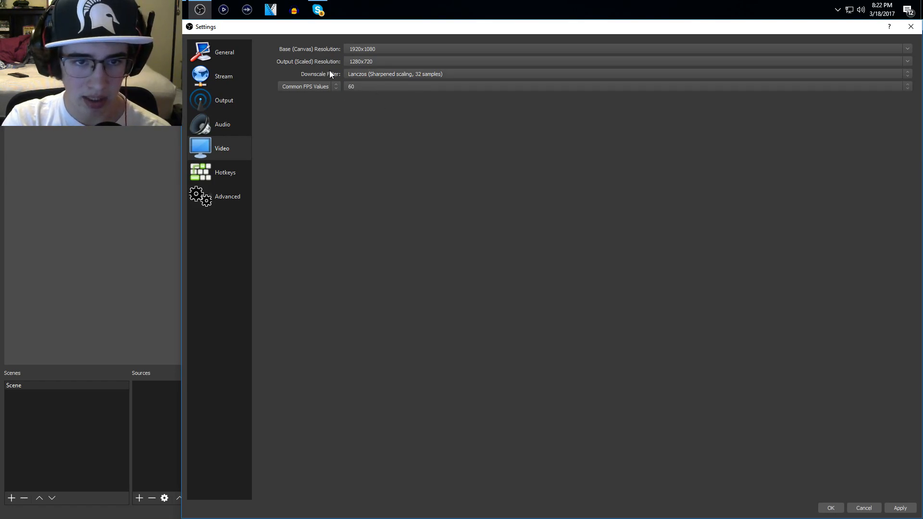
pyautogui.click(367, 88)
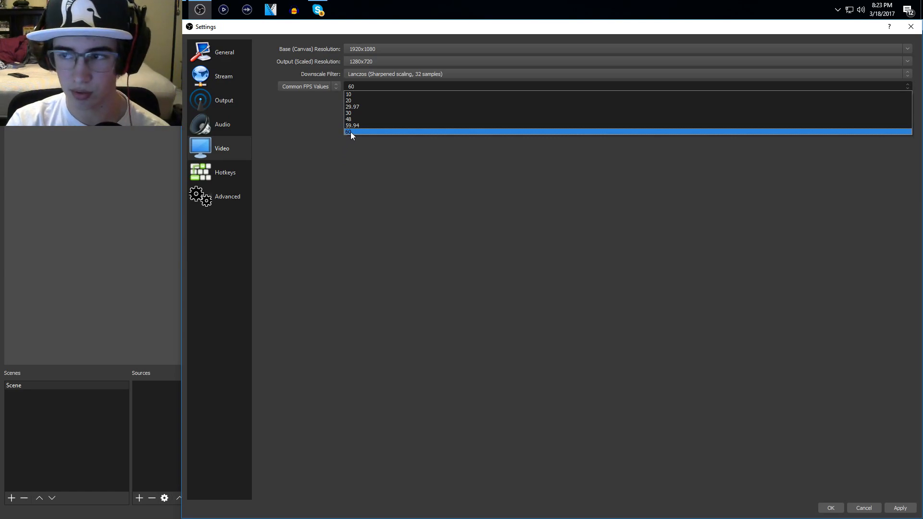
pyautogui.click(367, 220)
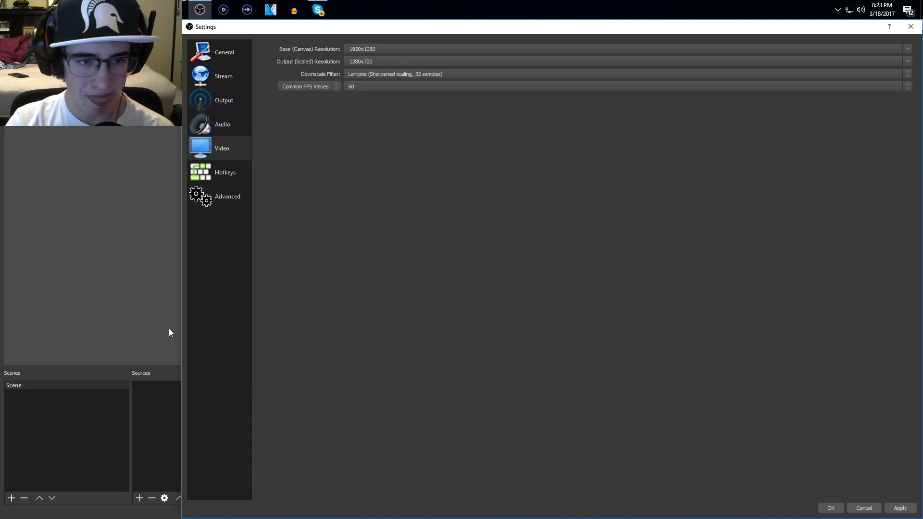
# - Go to the recording output settings and look through the recording formats, keeping mp4
pyautogui.click(217, 102)
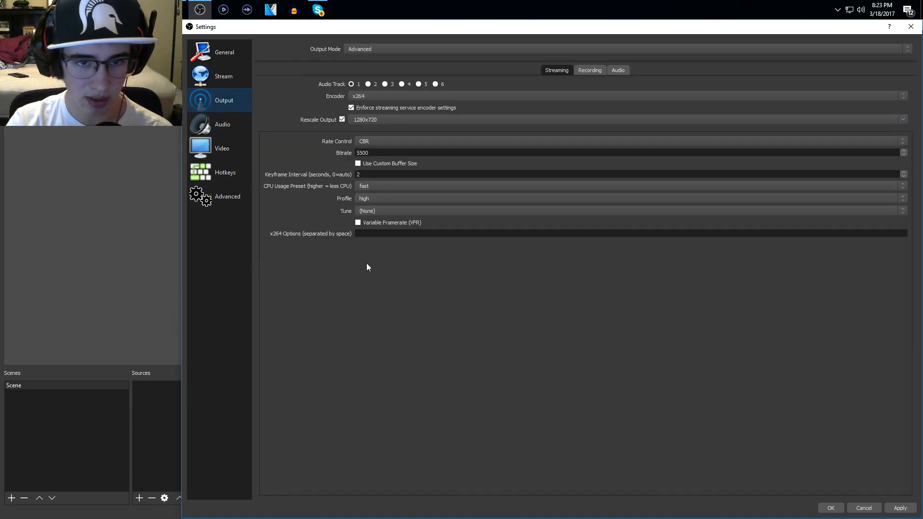
pyautogui.click(599, 70)
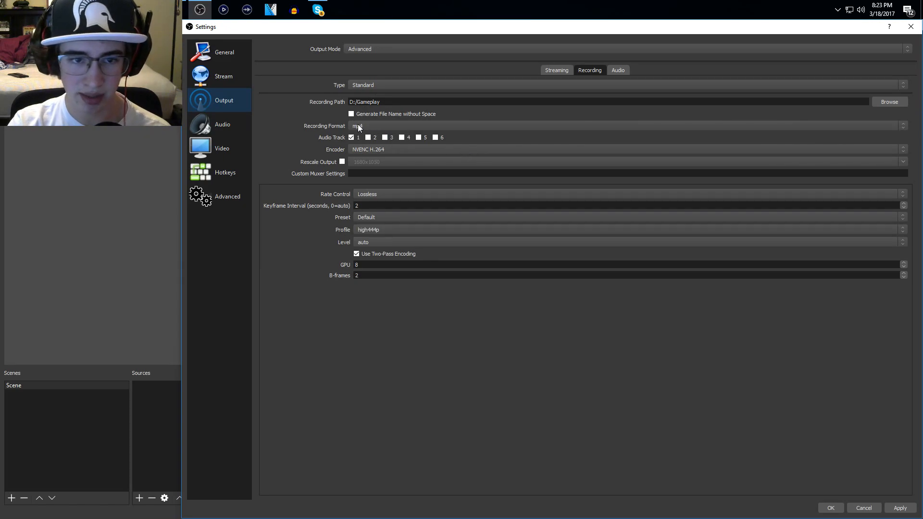
pyautogui.click(376, 126)
pyautogui.click(361, 139)
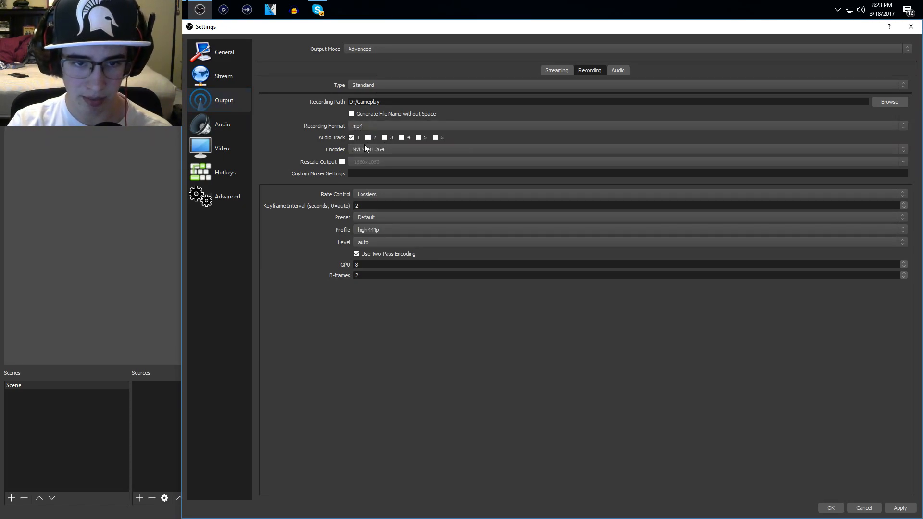
pyautogui.click(365, 127)
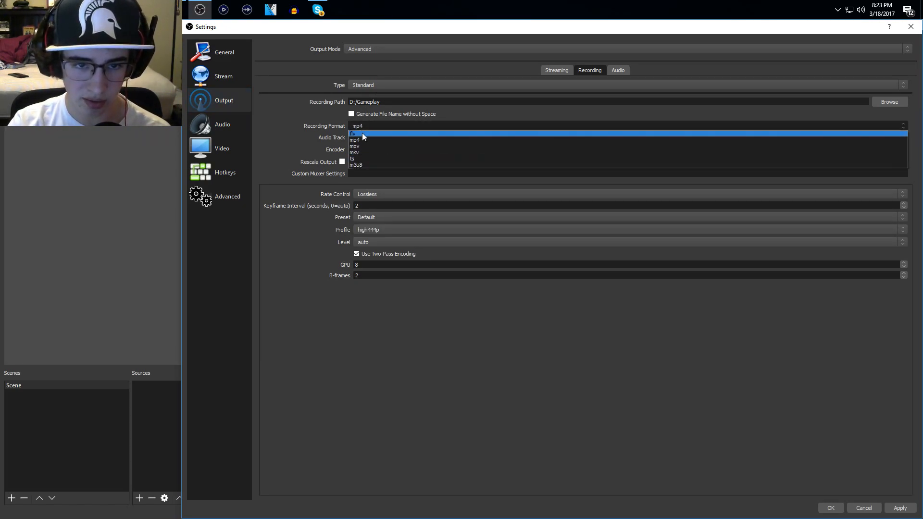
pyautogui.click(363, 125)
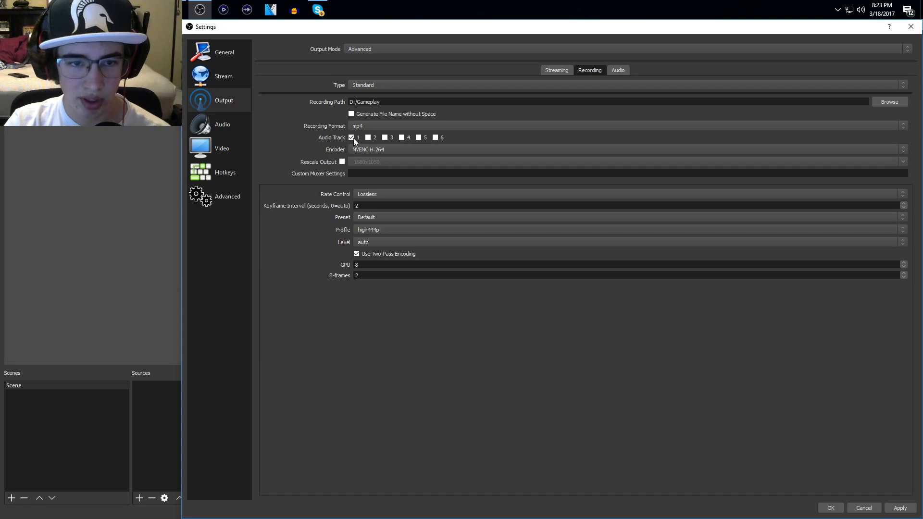
# - Try enabling audio tracks 2 and 3 for recording, and return to track 1 only
pyautogui.click(385, 138)
pyautogui.click(369, 137)
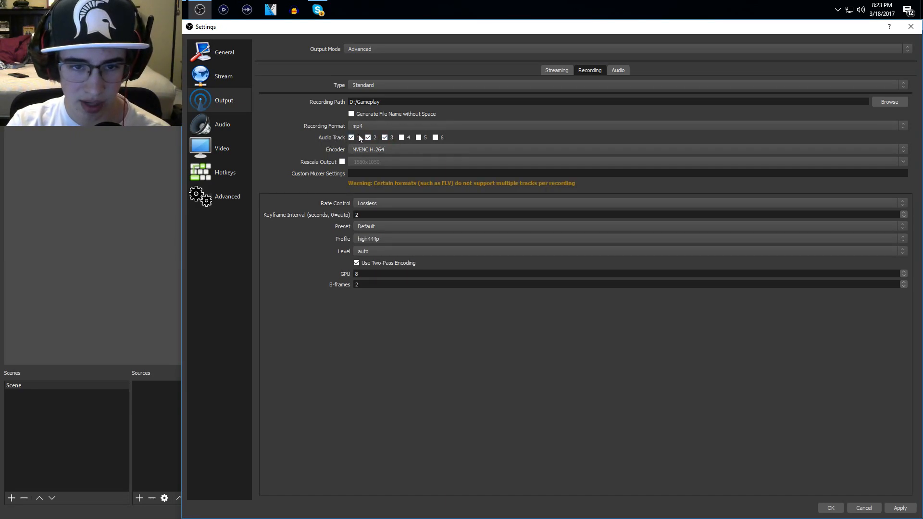
pyautogui.click(385, 138)
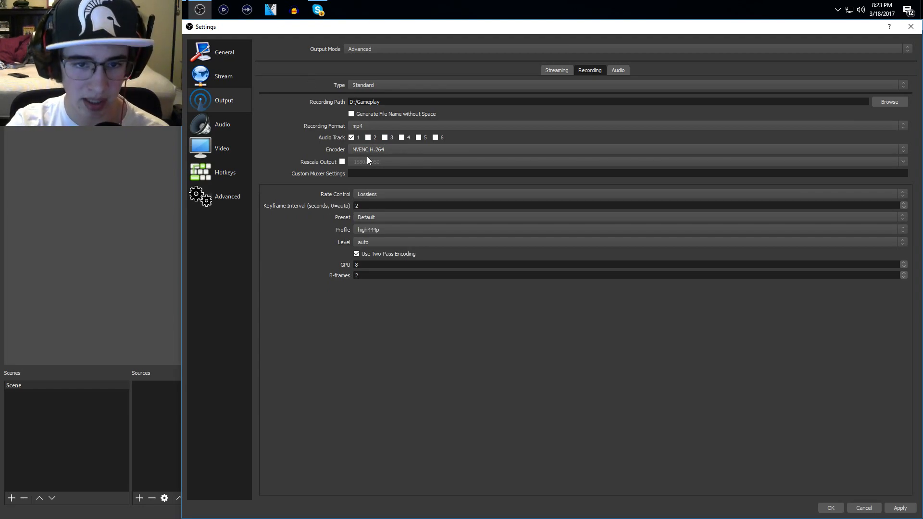
# - Look through the recording encoders, keeping NVENC H.264, and set the recording rate control to Lossless
pyautogui.click(371, 151)
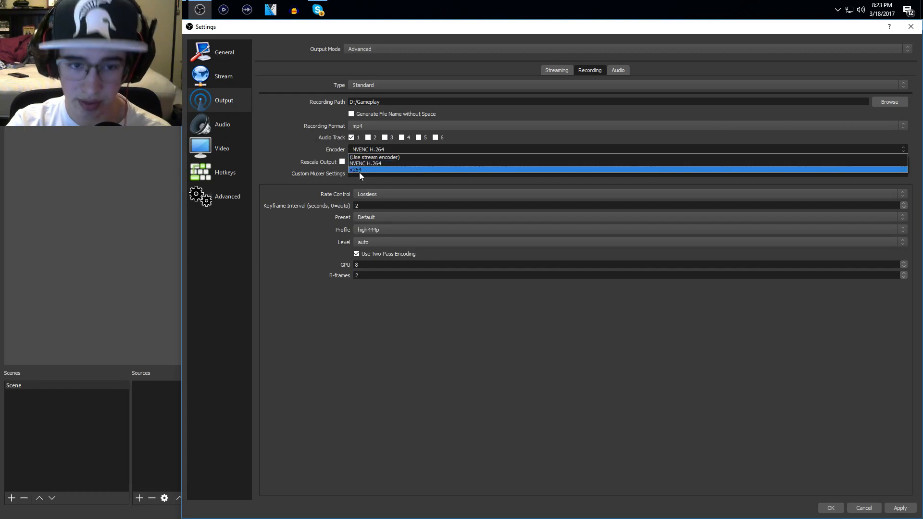
pyautogui.click(330, 179)
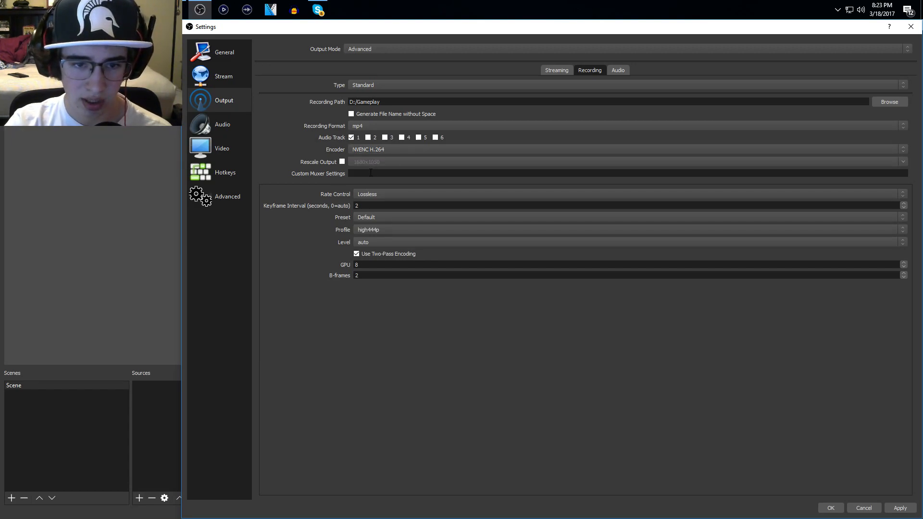
pyautogui.click(389, 193)
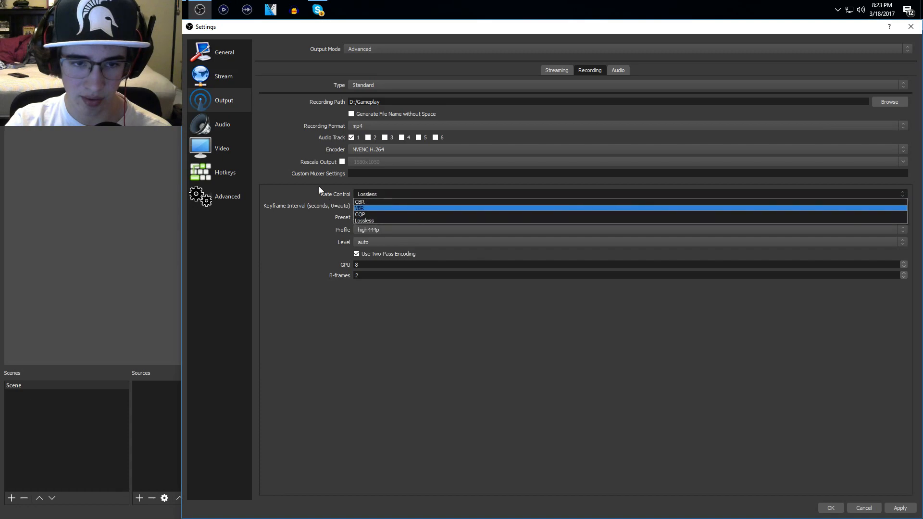
pyautogui.click(377, 221)
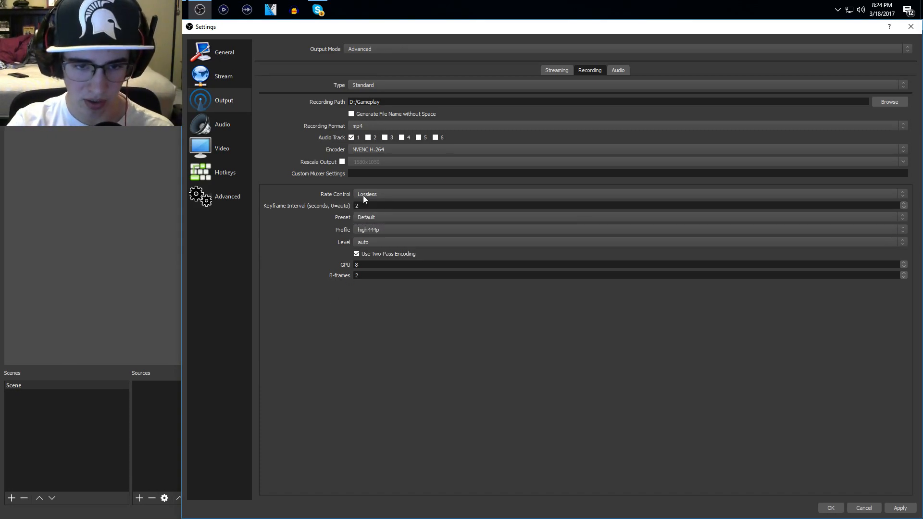
pyautogui.click(363, 196)
pyautogui.click(350, 317)
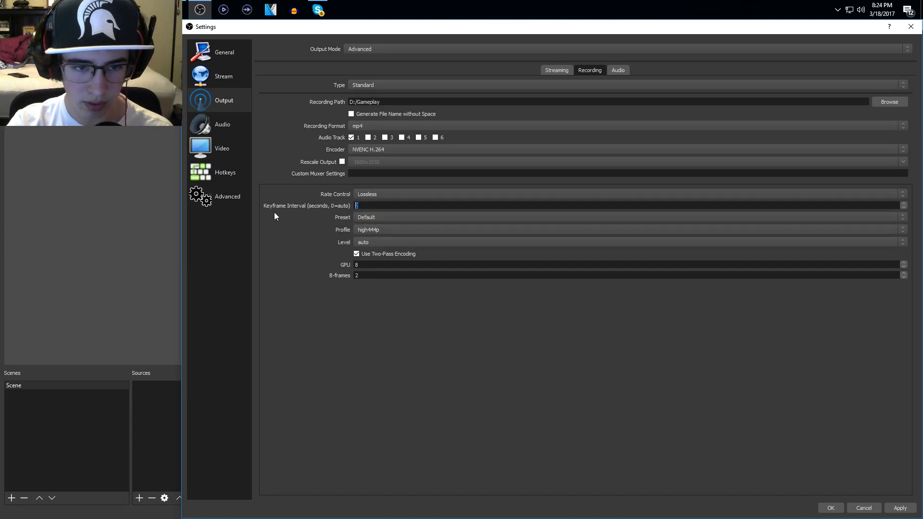
# - Look through the recording encoder presets and keep the preset at Default
pyautogui.click(361, 217)
pyautogui.click(361, 219)
pyautogui.click(361, 221)
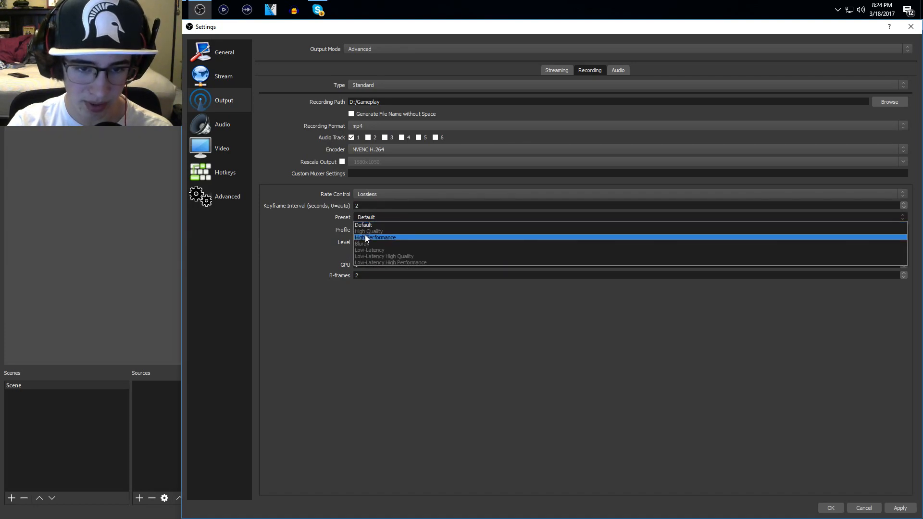
pyautogui.click(365, 235)
pyautogui.click(370, 219)
pyautogui.click(372, 224)
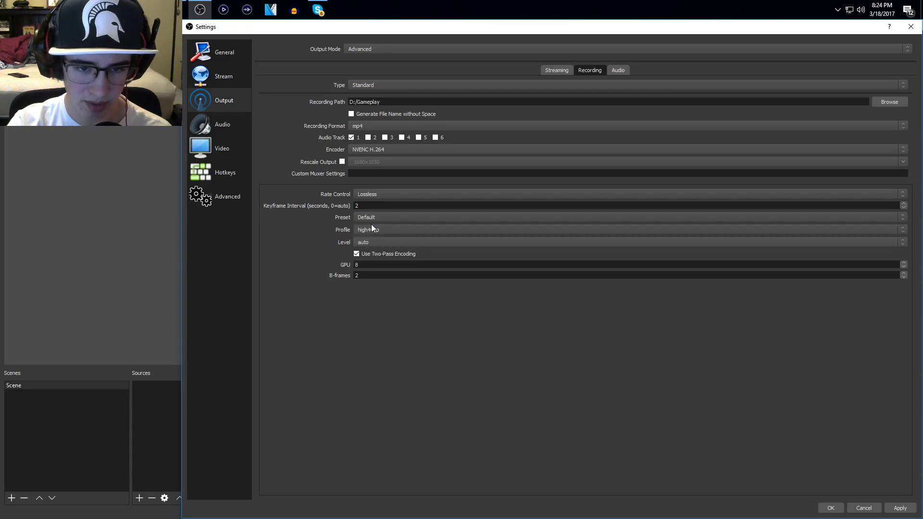
# - Set the recording profile to high444p and keep the level at auto
pyautogui.click(373, 230)
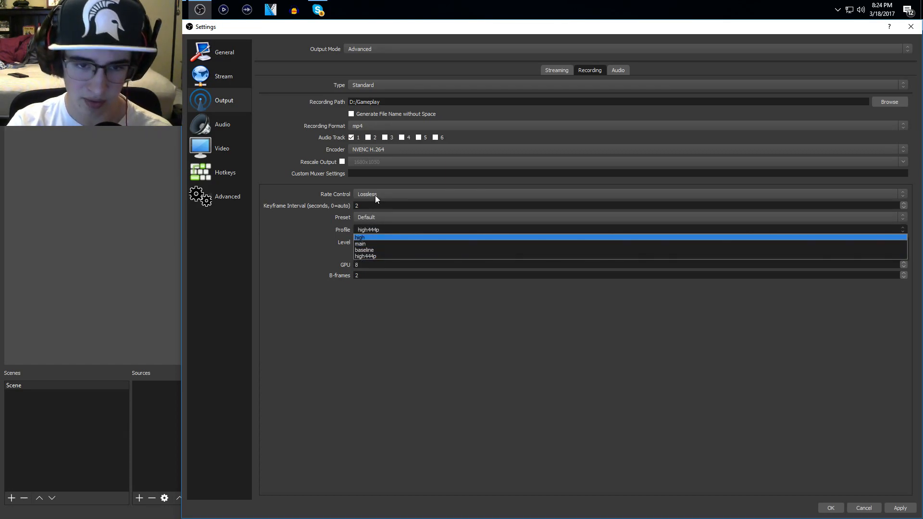
pyautogui.click(362, 256)
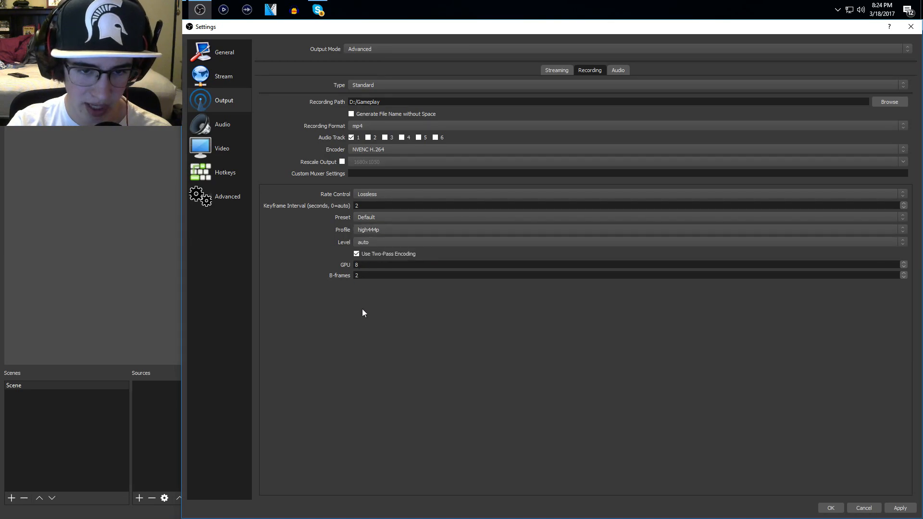
pyautogui.click(360, 242)
pyautogui.click(360, 242)
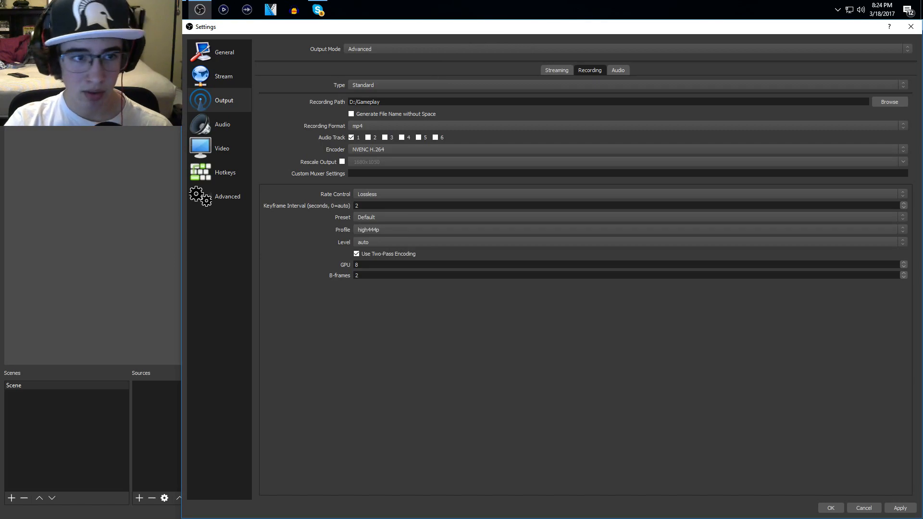
# - Show the streaming output settings, switch to the web browser, and run a connection speed test on the Speedtest website
pyautogui.click(565, 70)
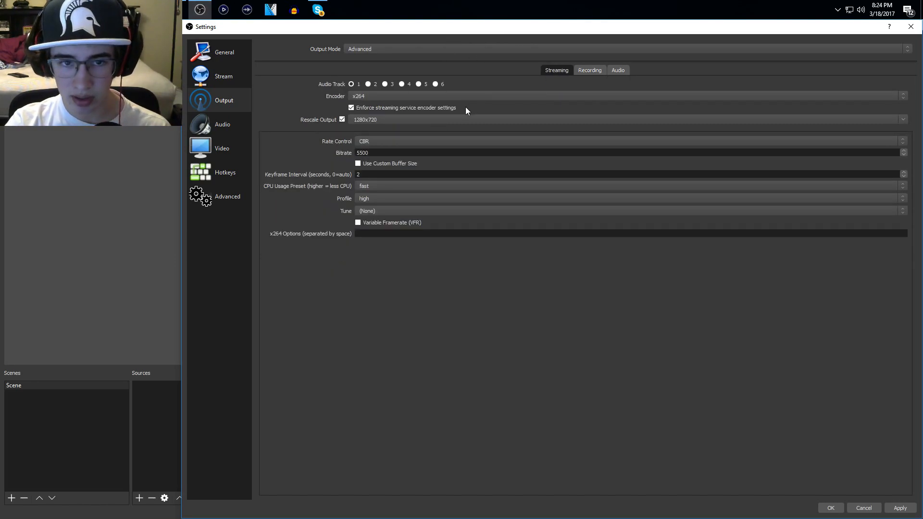
pyautogui.click(153, 10)
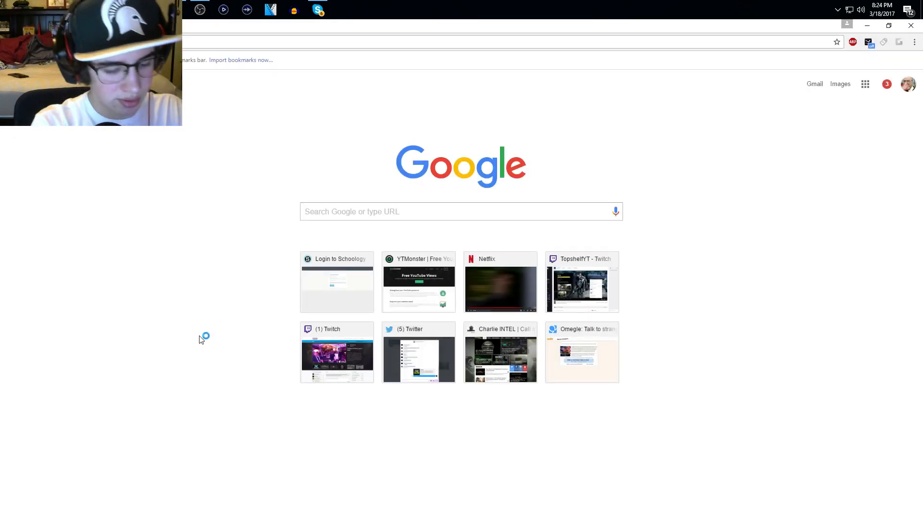
pyautogui.write('speed')
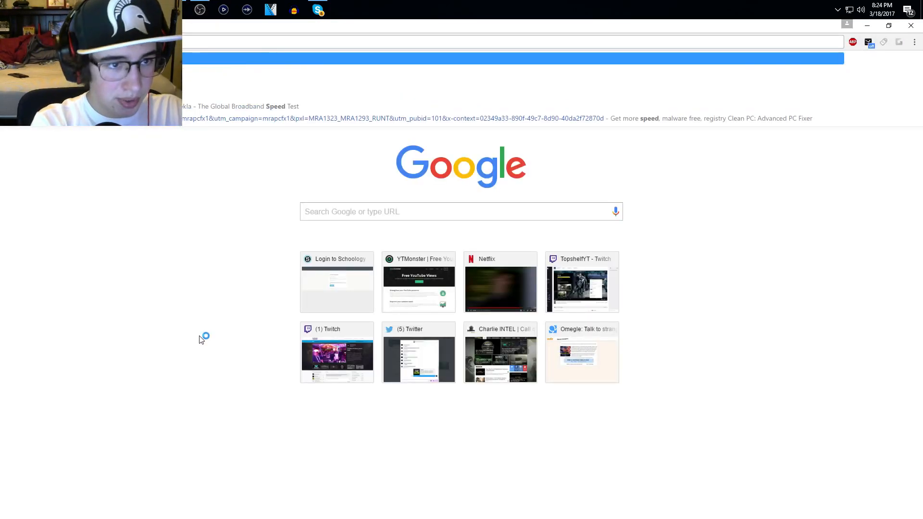
pyautogui.press('Down')
pyautogui.press('Down')
pyautogui.press('Down')
pyautogui.press('Return')
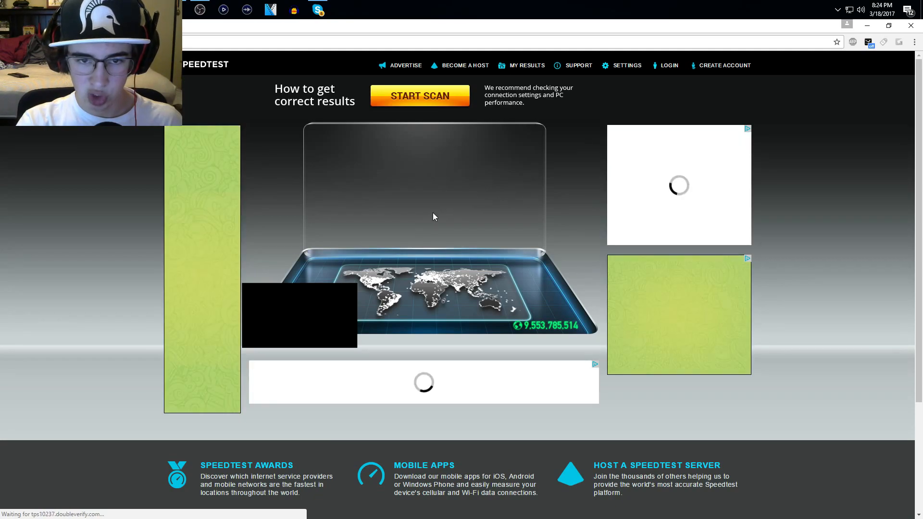
pyautogui.click(413, 142)
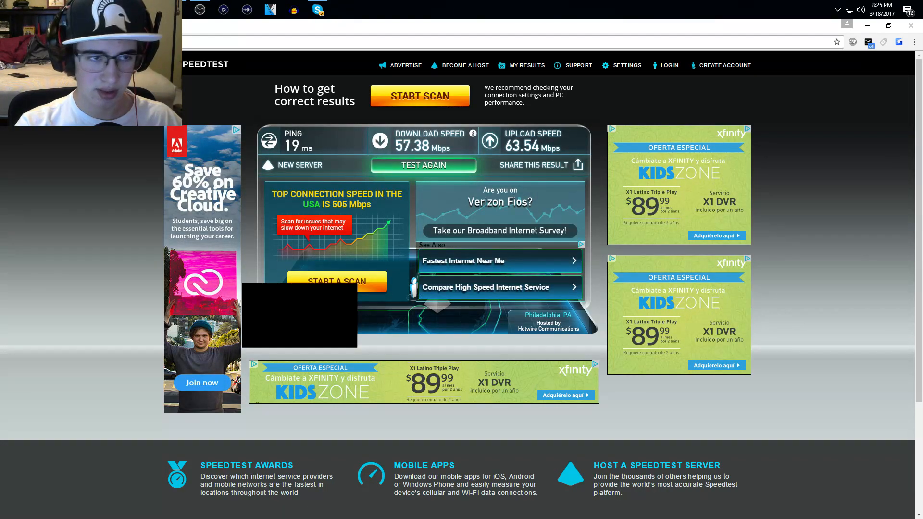
# - Return to OBS and review the rate control and encoder options for streaming output
pyautogui.click(192, 7)
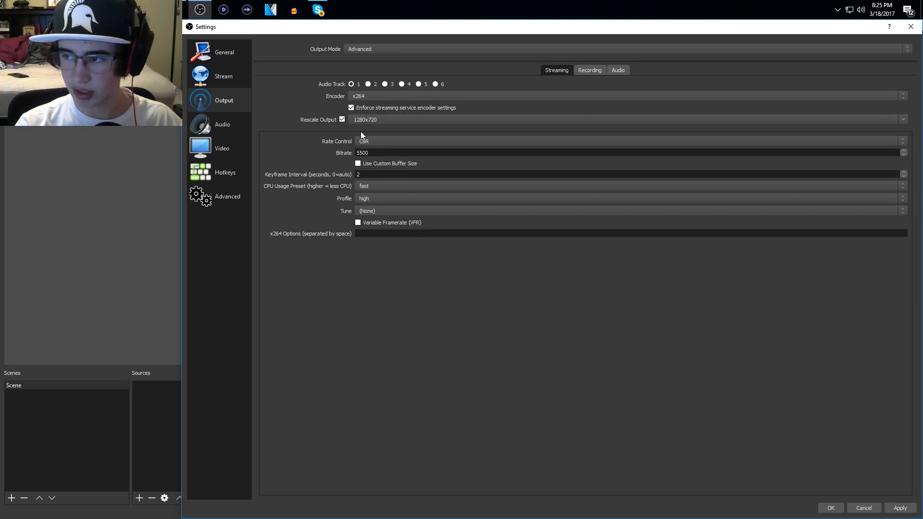
pyautogui.click(364, 143)
pyautogui.click(365, 142)
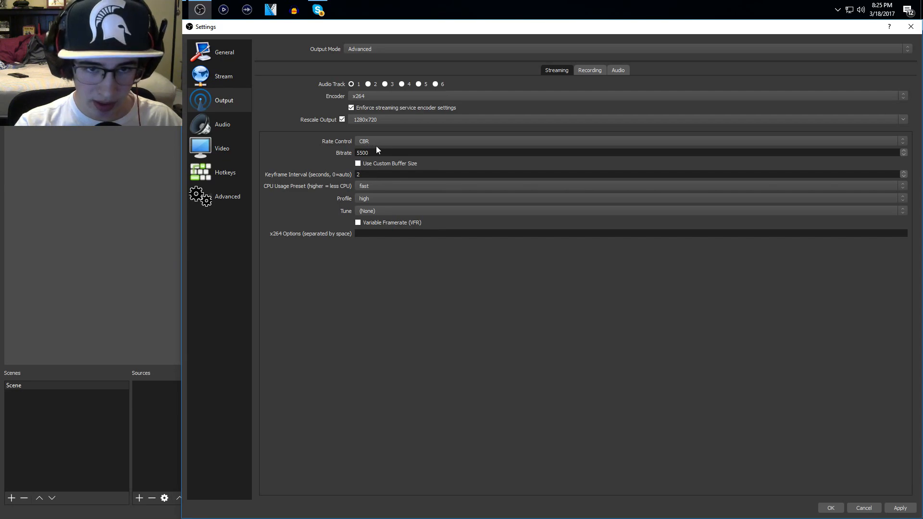
pyautogui.click(350, 96)
pyautogui.click(350, 96)
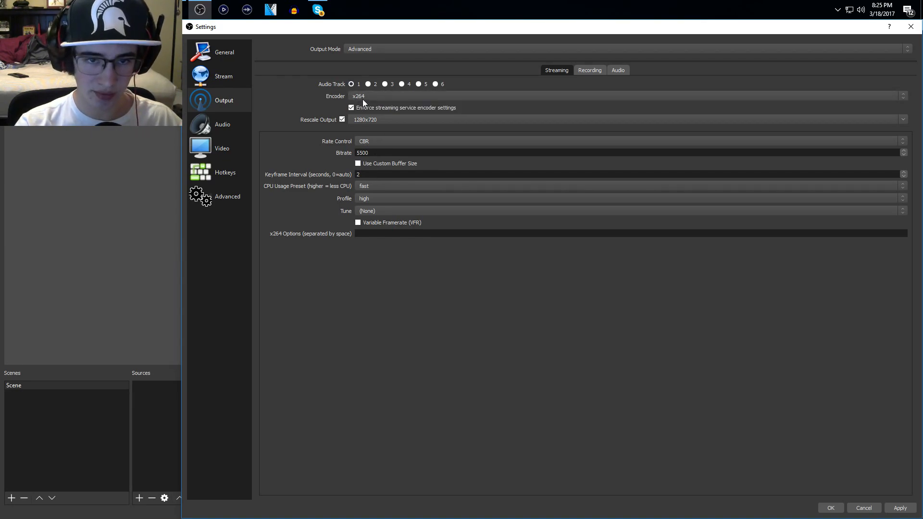
pyautogui.click(371, 141)
pyautogui.click(371, 141)
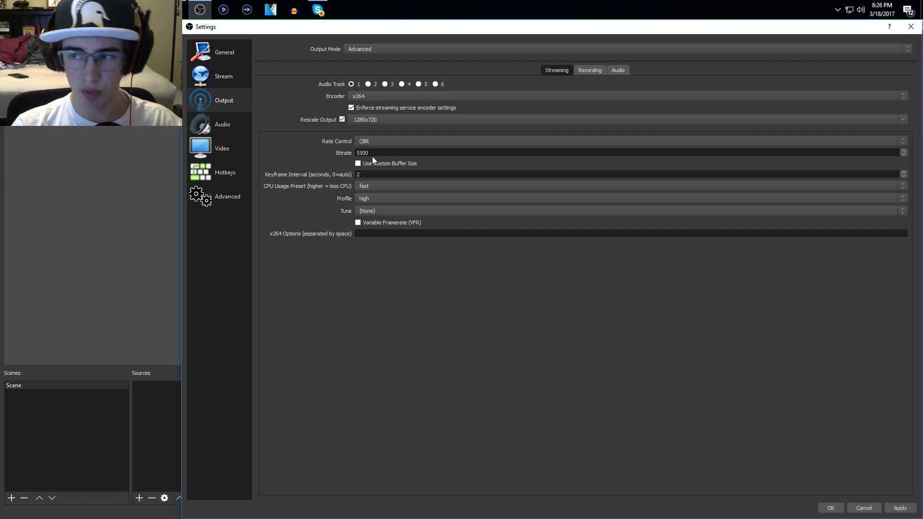
# - Try a streaming bitrate of 3500, and change it back to 5500
pyautogui.doubleClick(373, 156)
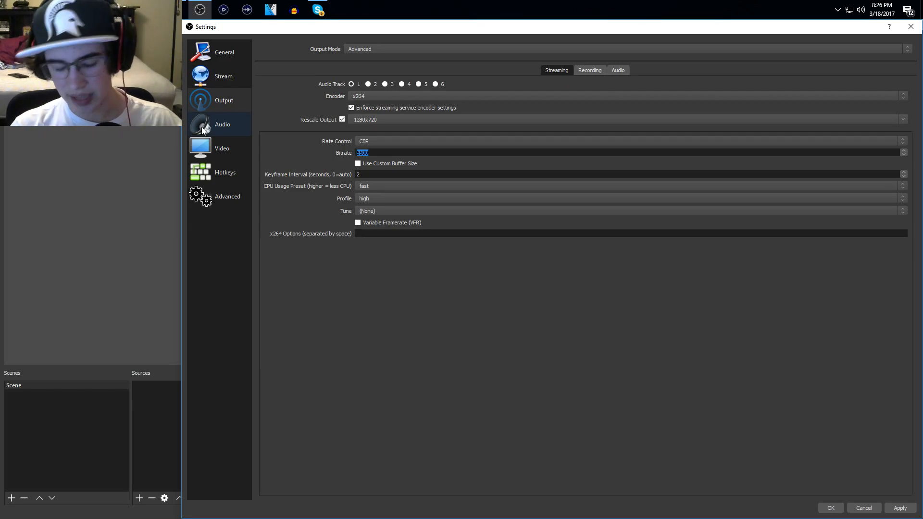
pyautogui.write('3500')
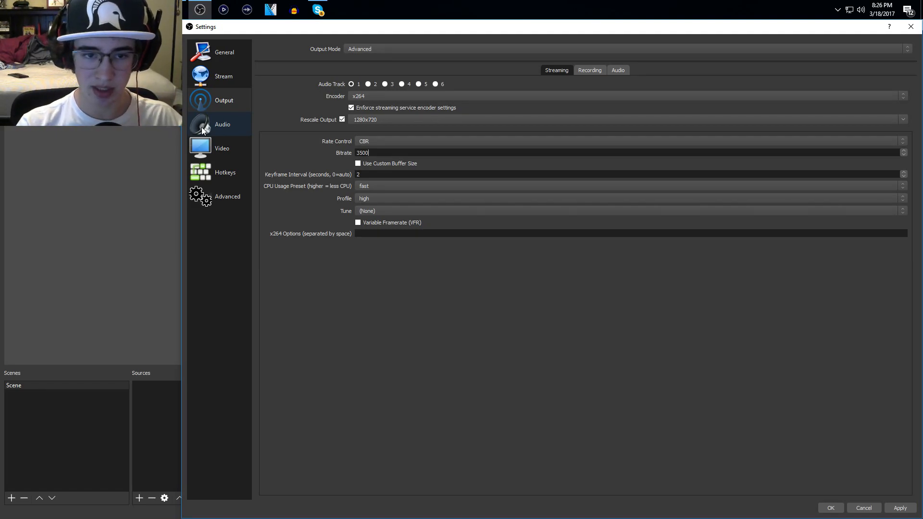
pyautogui.doubleClick(365, 153)
pyautogui.press('BackSpace')
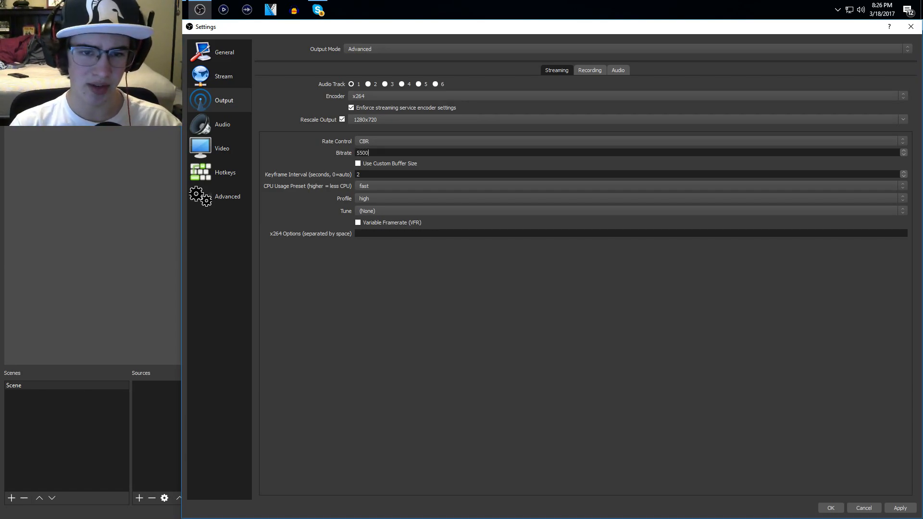
# - Set the streaming bitrate to 3600 and keep the keyframe interval at 2 seconds
pyautogui.moveTo(388, 149); pyautogui.dragTo(1, 199)
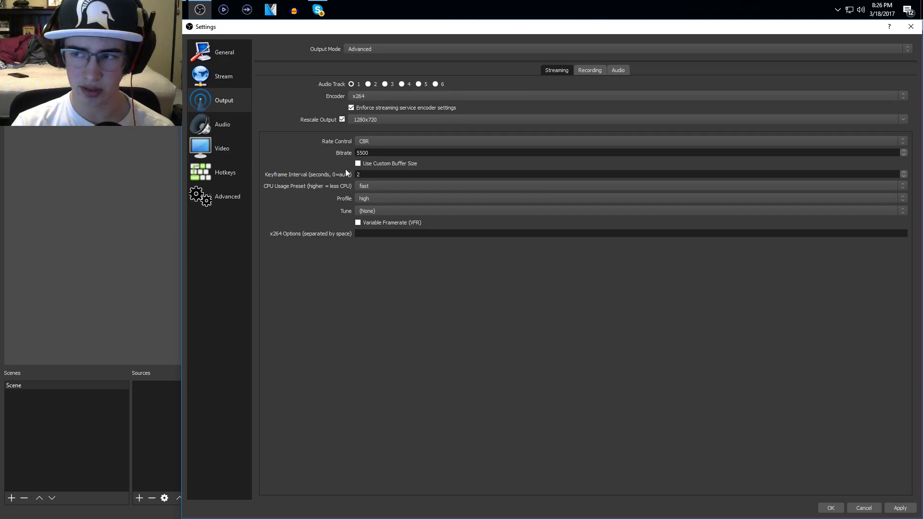
pyautogui.doubleClick(363, 152)
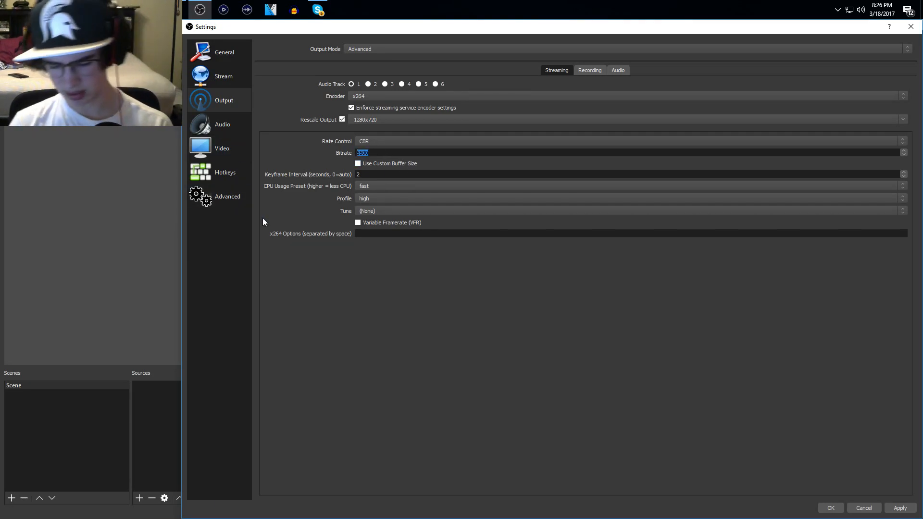
pyautogui.write('3600')
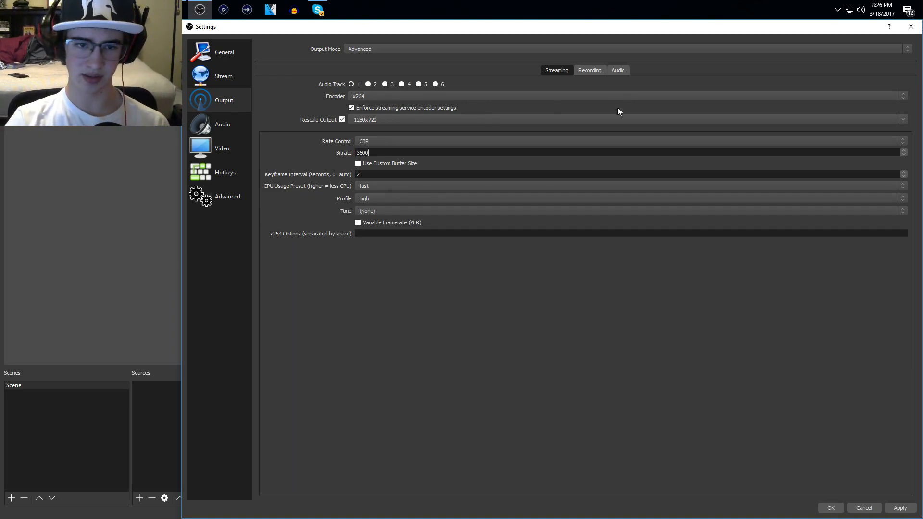
pyautogui.doubleClick(363, 153)
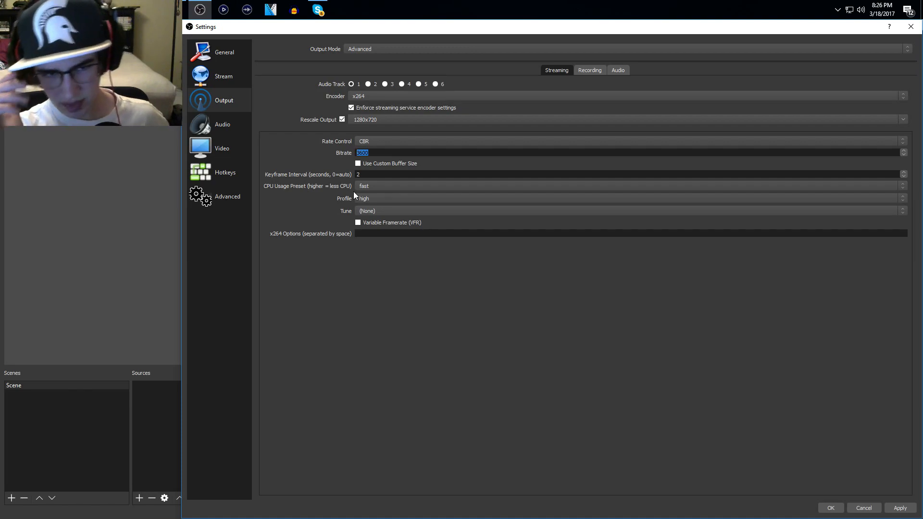
pyautogui.click(367, 174)
pyautogui.click(368, 174)
# - Try the veryfast and superfast CPU usage presets for the streaming encoder, and change the preset back to fast
pyautogui.click(370, 185)
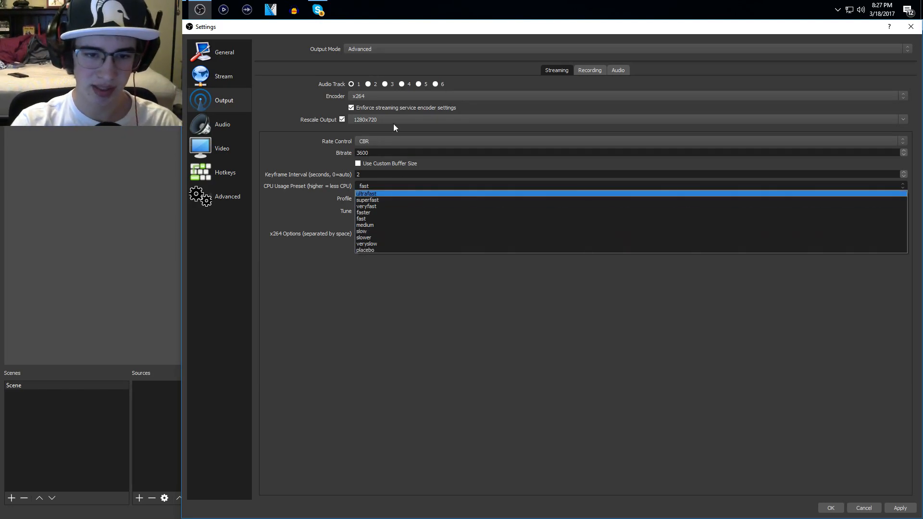
pyautogui.click(378, 207)
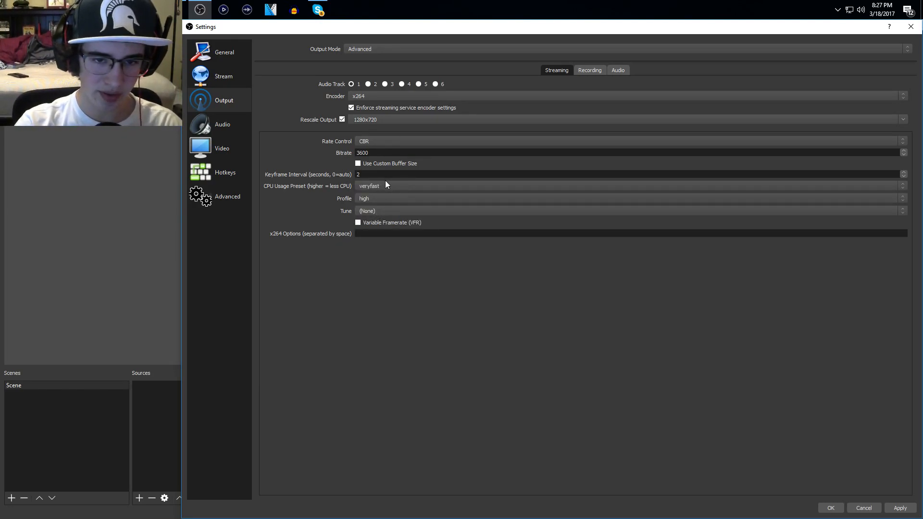
pyautogui.click(386, 187)
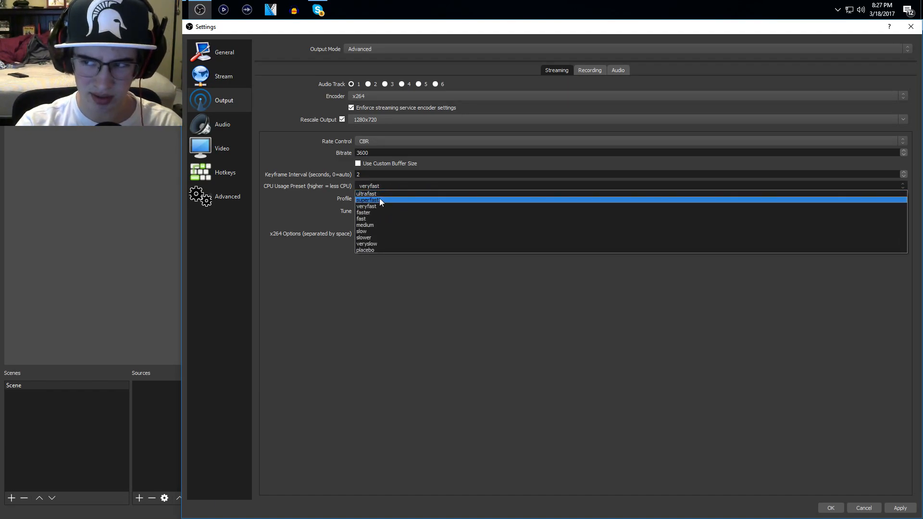
pyautogui.click(380, 198)
pyautogui.click(379, 186)
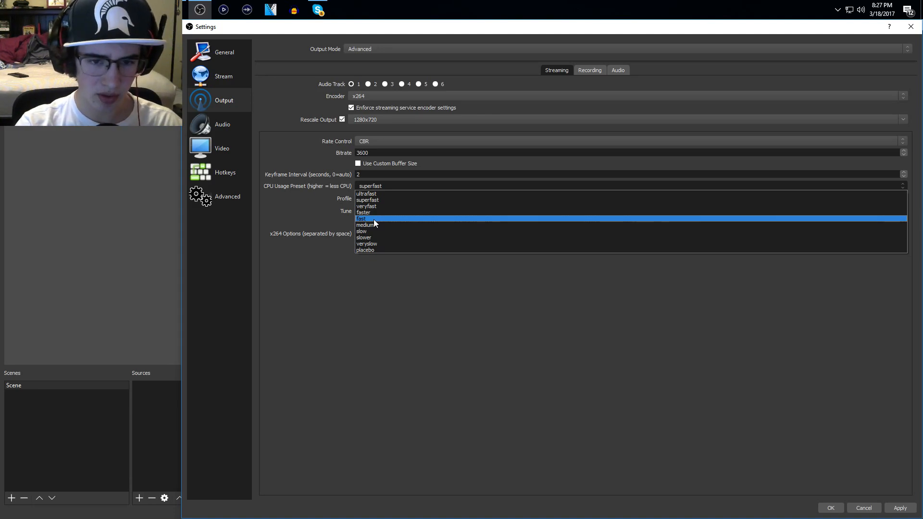
pyautogui.click(374, 219)
pyautogui.click(373, 188)
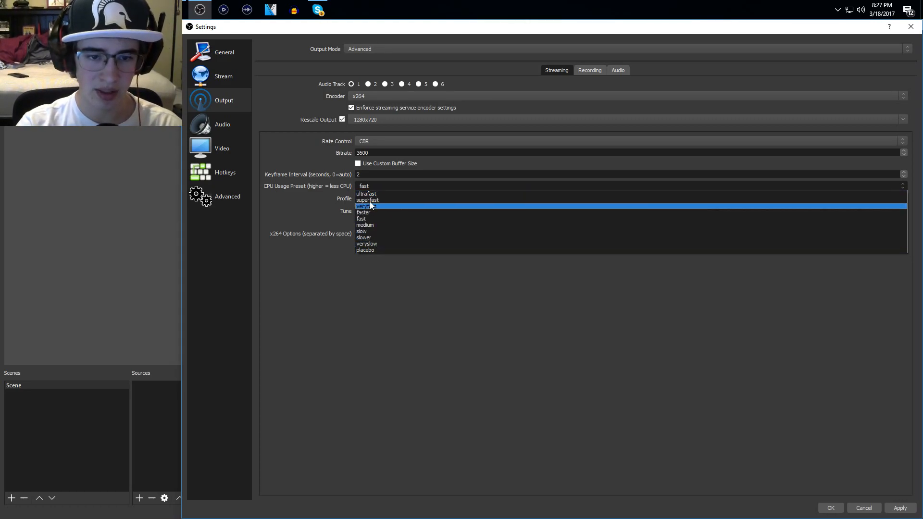
pyautogui.click(368, 219)
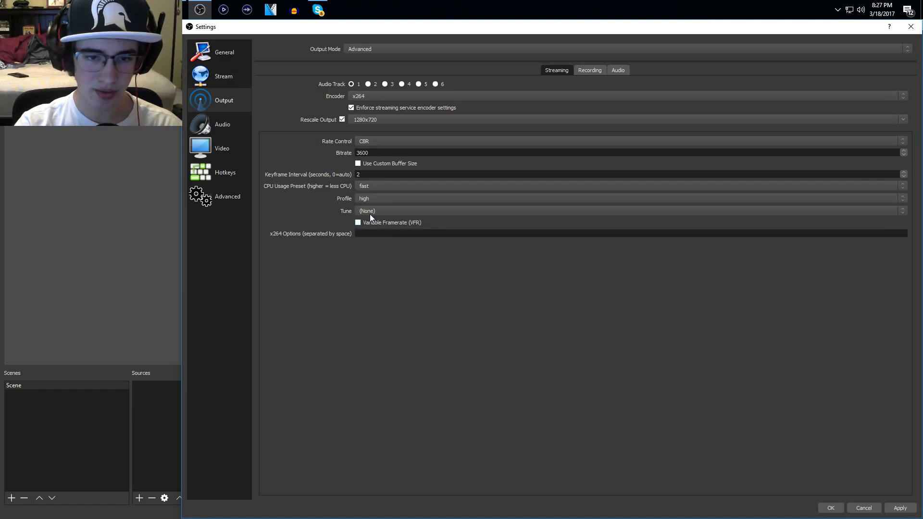
# - Review the available CPU usage preset, profile and tune options of the streaming encoder
pyautogui.click(378, 189)
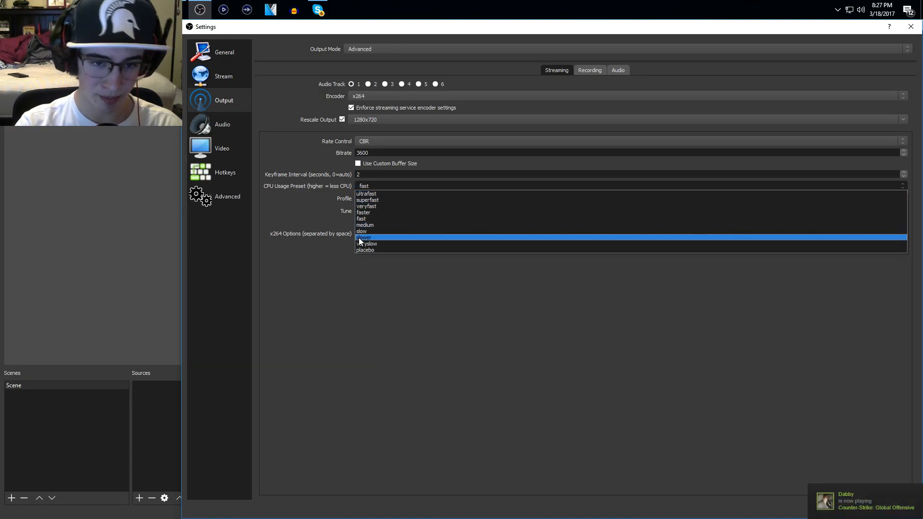
pyautogui.click(316, 224)
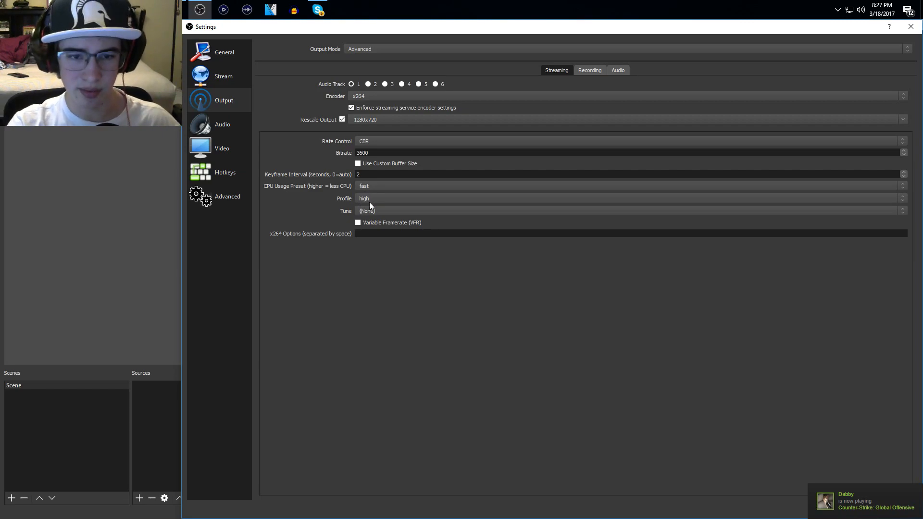
pyautogui.click(366, 200)
pyautogui.click(366, 197)
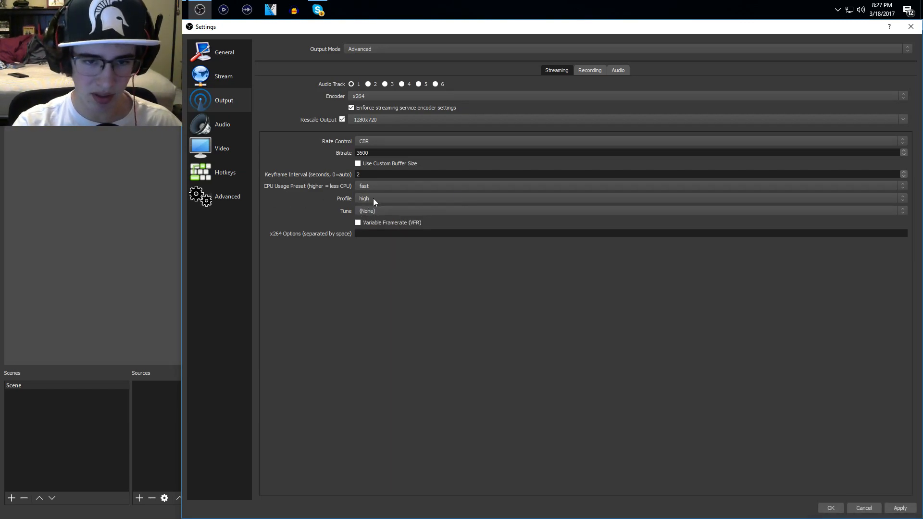
pyautogui.click(371, 208)
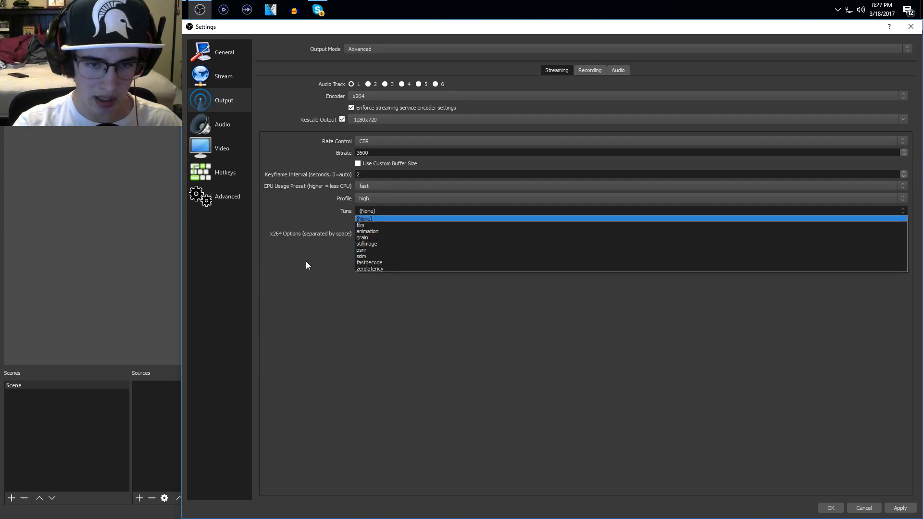
pyautogui.click(299, 275)
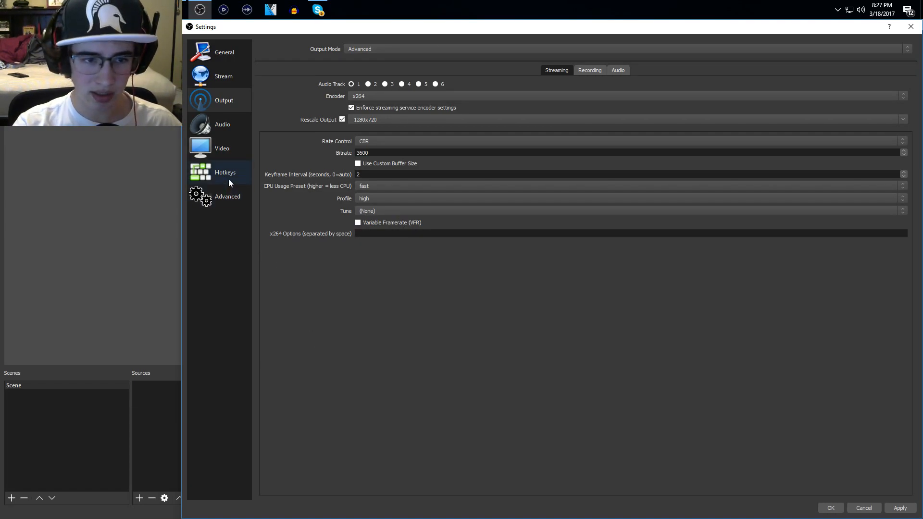
# - Show the advanced settings and examine the process priority and video renderer options
pyautogui.click(228, 198)
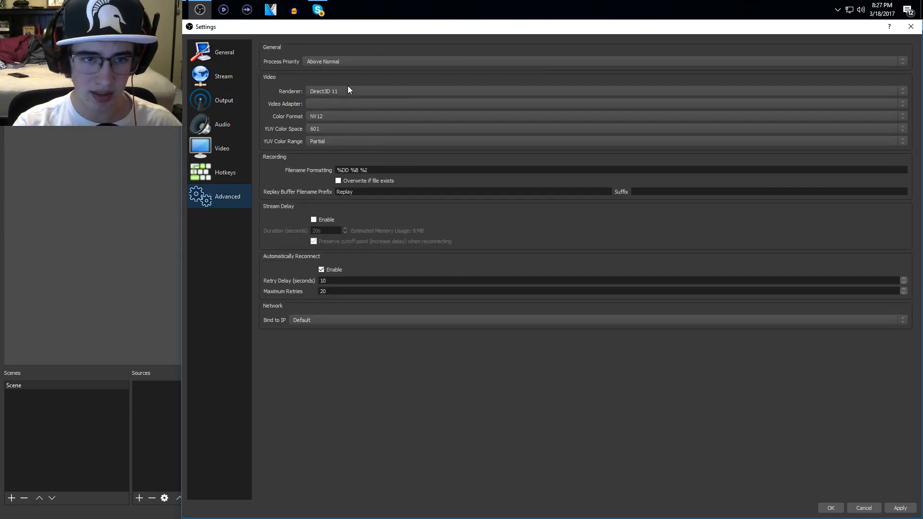
pyautogui.click(347, 61)
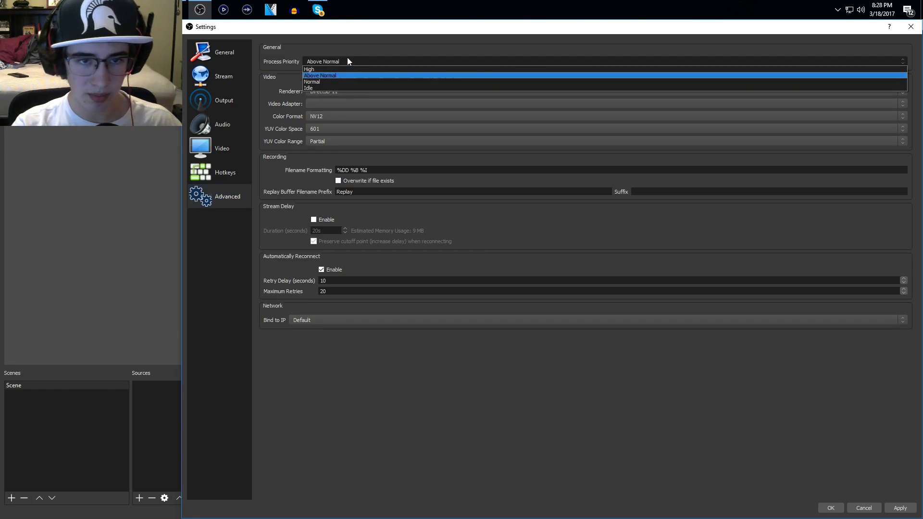
pyautogui.click(347, 61)
pyautogui.click(332, 91)
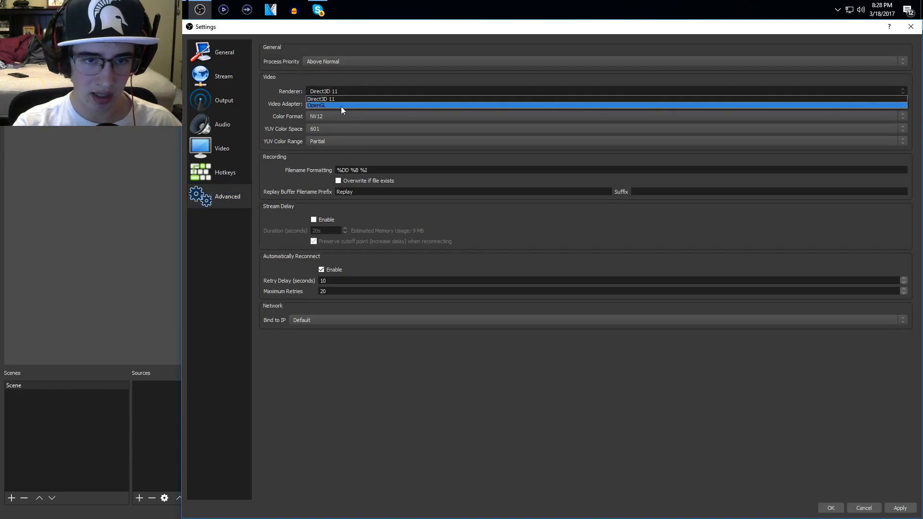
pyautogui.click(338, 77)
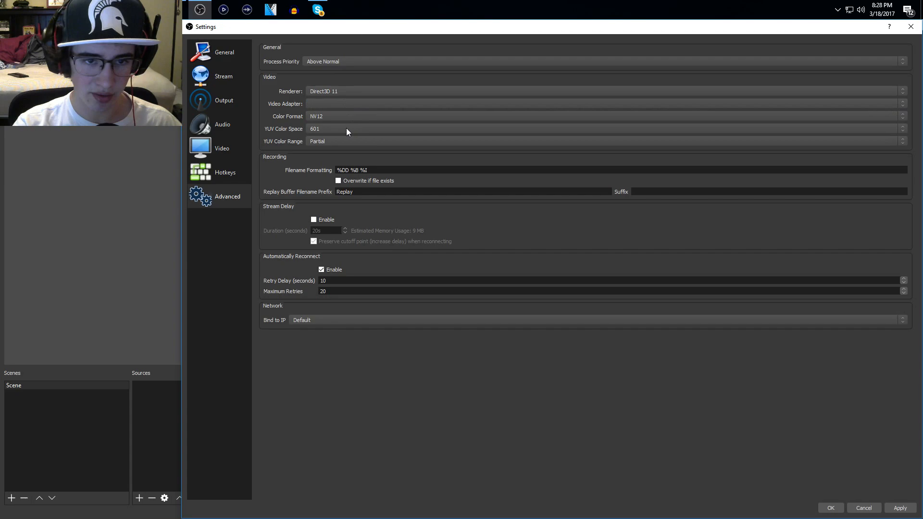
pyautogui.click(332, 92)
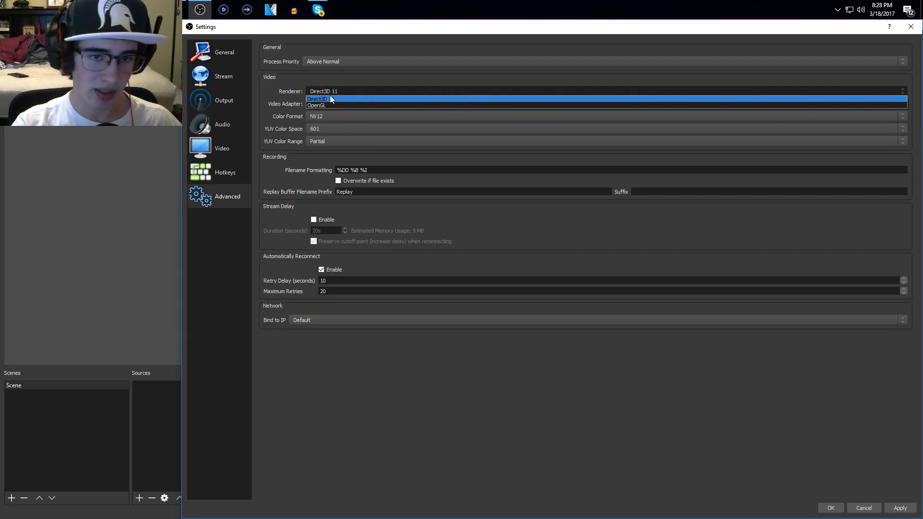
pyautogui.click(330, 94)
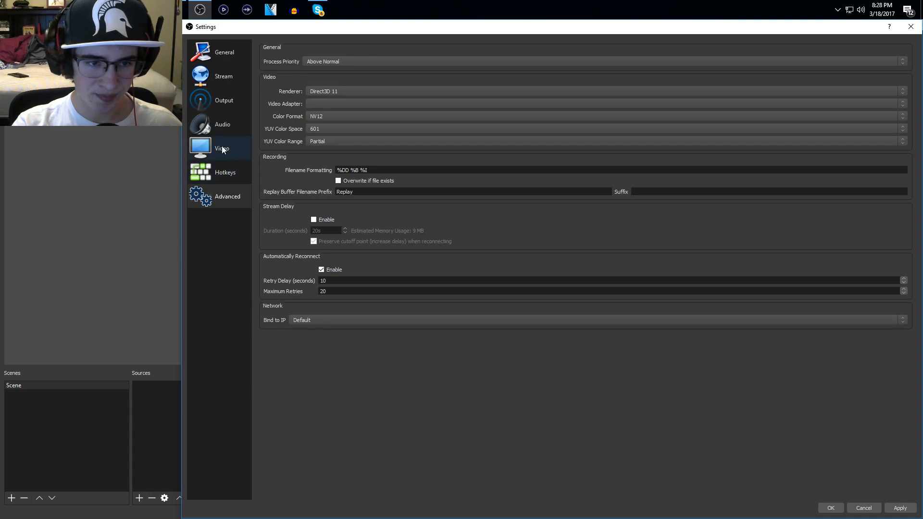
# - Return to the streaming output settings and close the settings window
pyautogui.click(226, 96)
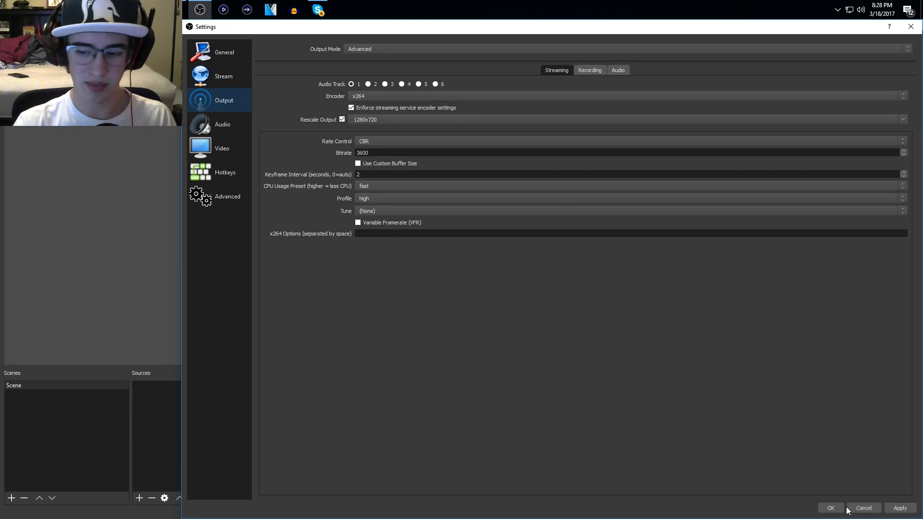
pyautogui.press('Escape')
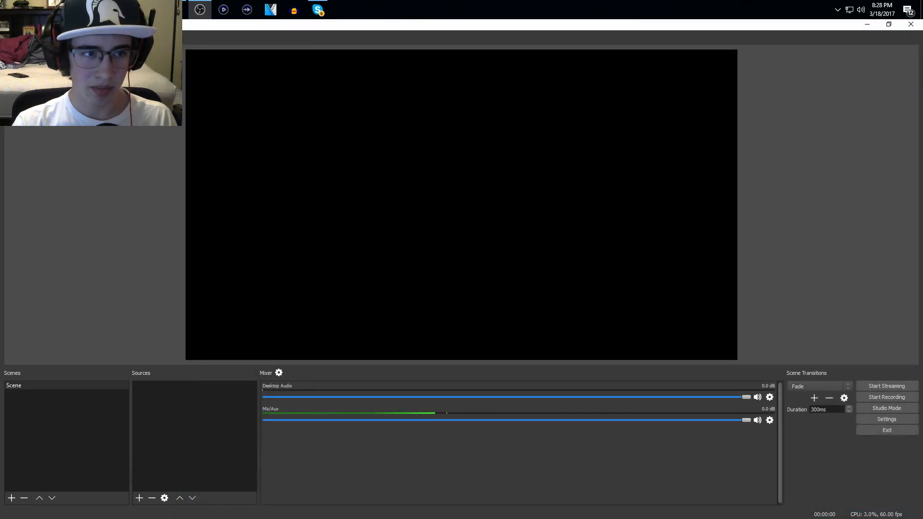